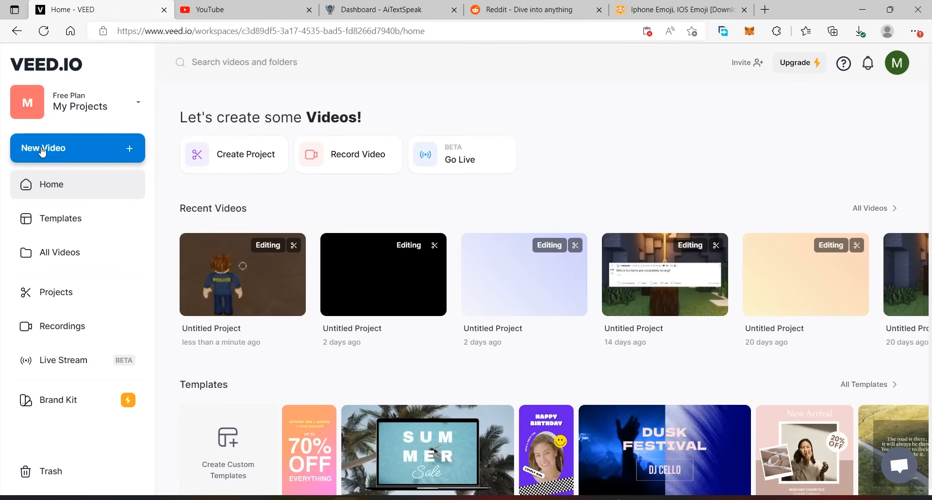
- Create a new video project and open the option to add a YouTube video by link
click(67, 152)
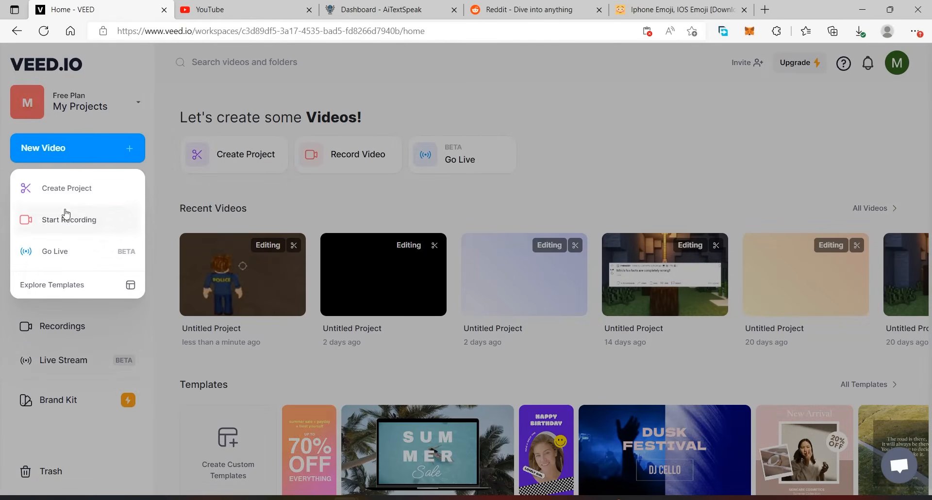
click(63, 189)
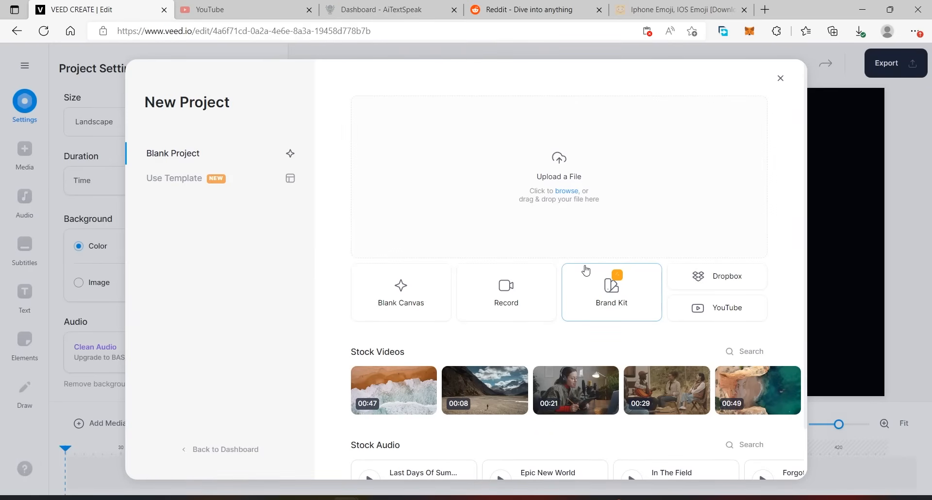
click(726, 312)
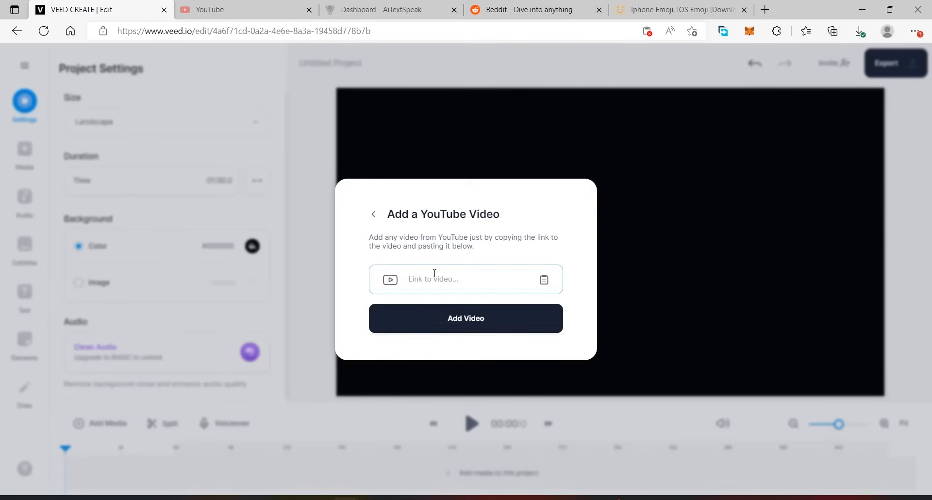
click(424, 285)
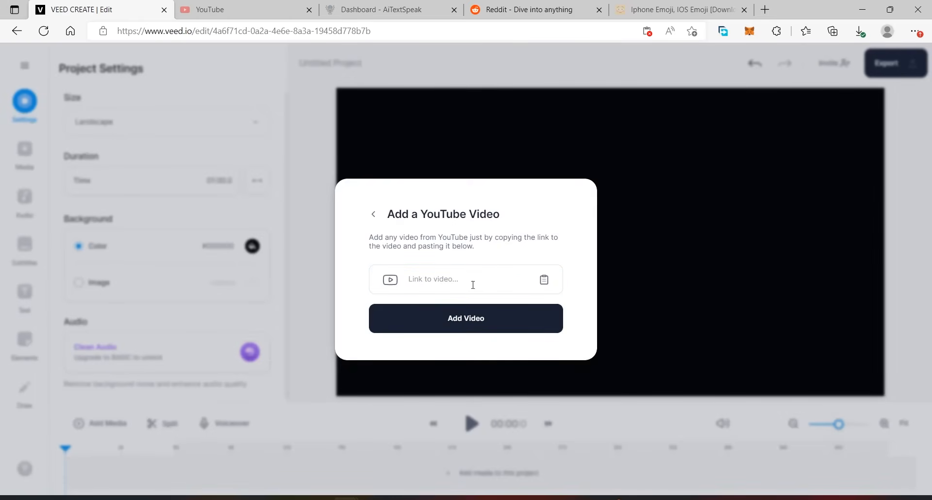
- Switch to YouTube, search for "roblox no commentary gameplay" and filter the results to Creative Commons
click(243, 9)
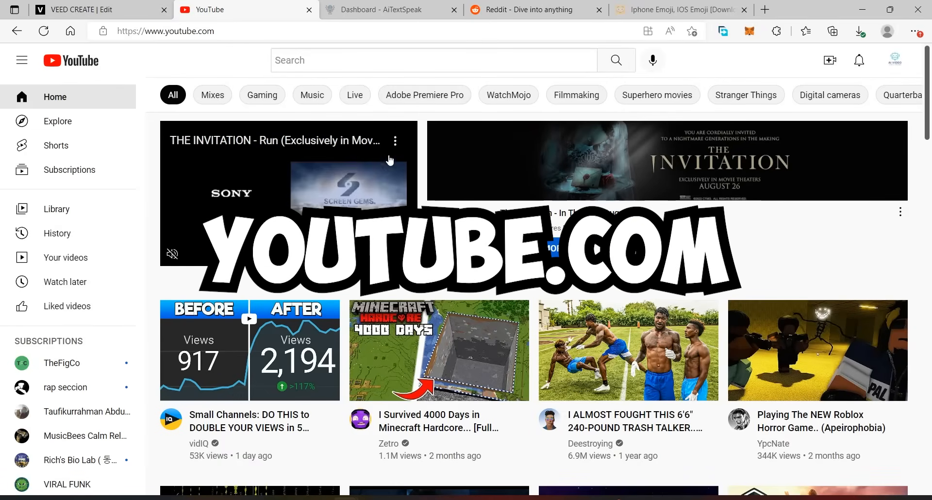
click(468, 63)
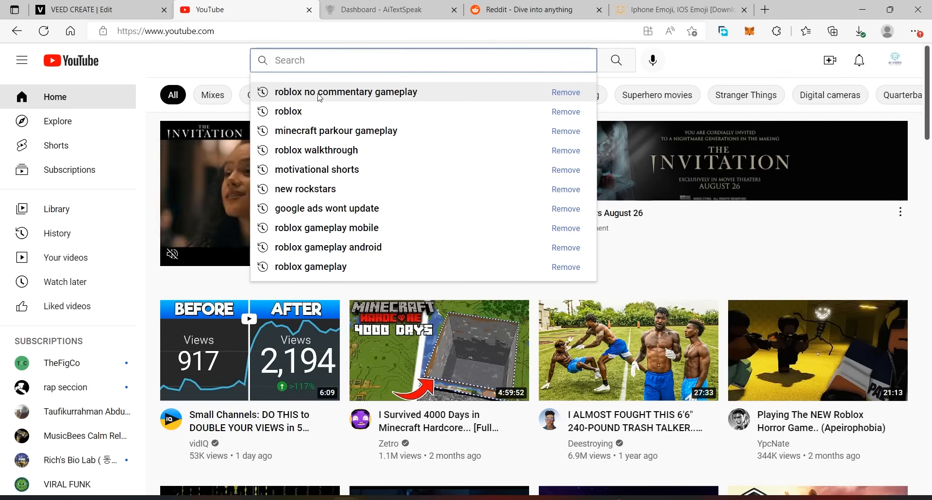
click(341, 92)
click(235, 97)
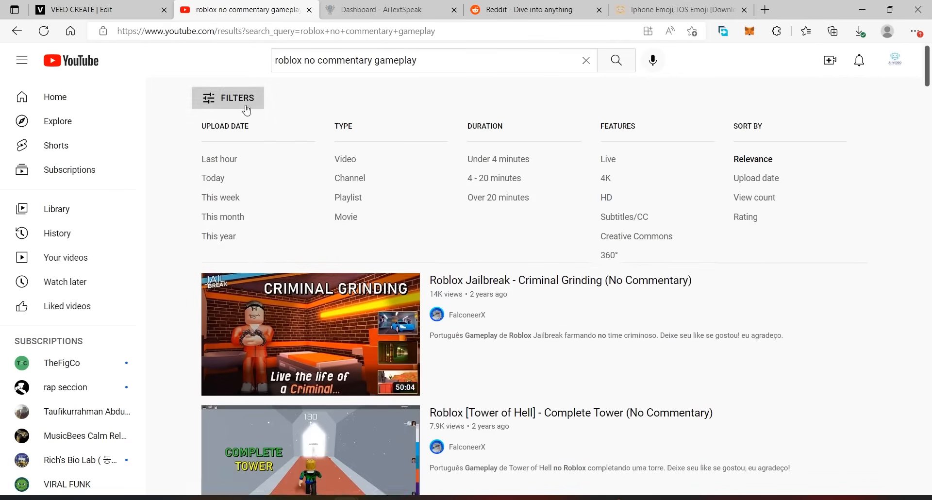
click(636, 238)
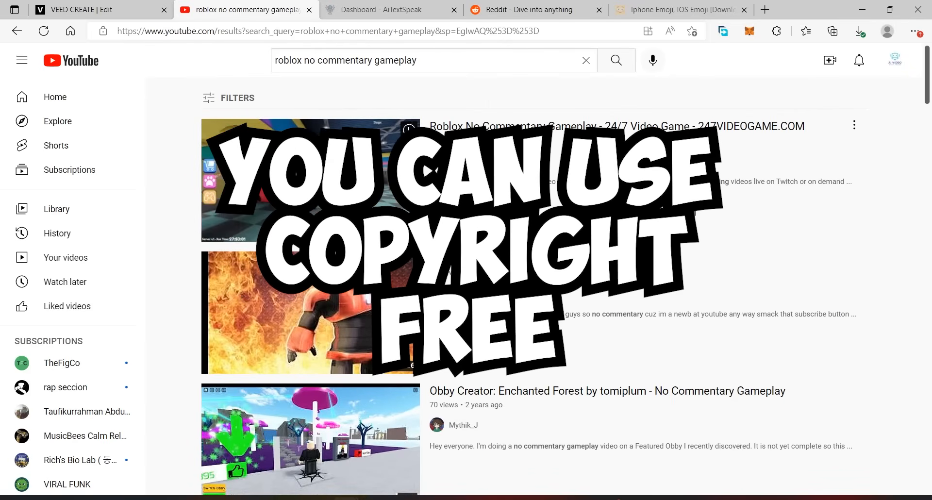
- Look through the Creative Commons results and narrow them further to videos of 4 - 20 minutes
scroll(572, 319, down, 10)
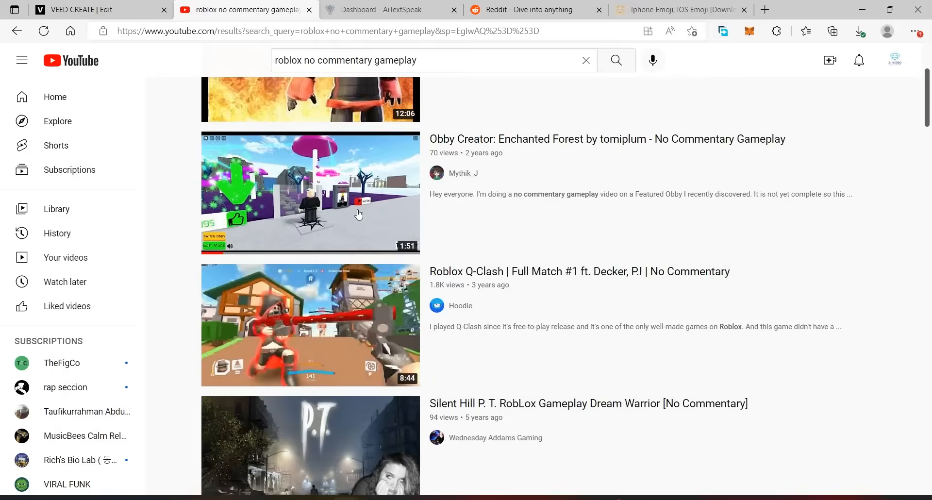
scroll(671, 347, up, 9)
scroll(658, 344, up, 1)
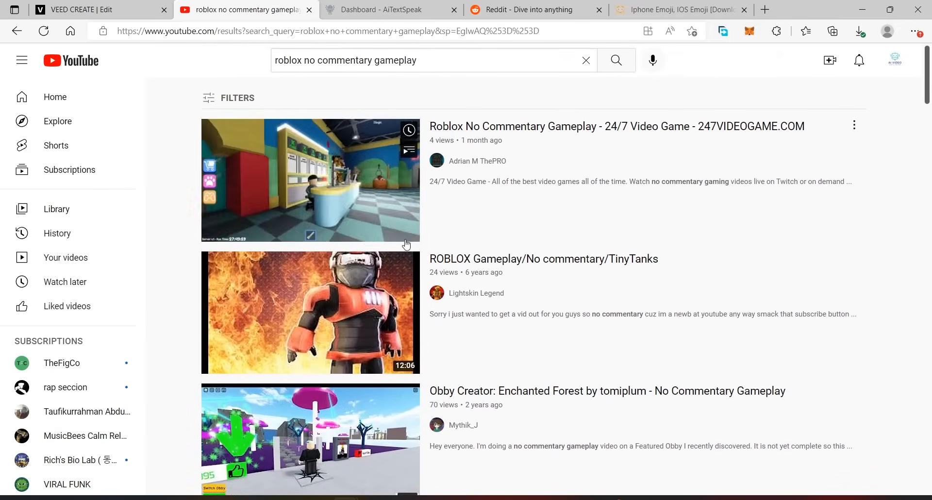
scroll(534, 340, down, 10)
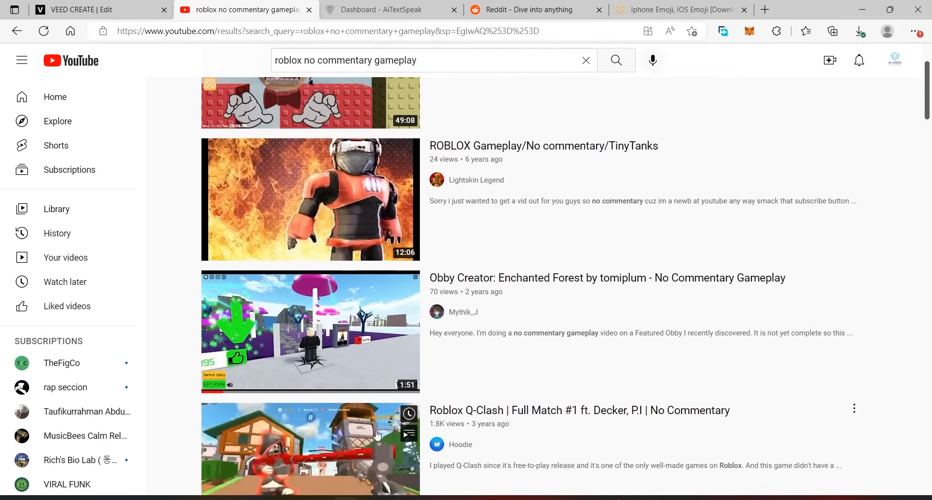
scroll(566, 387, up, 10)
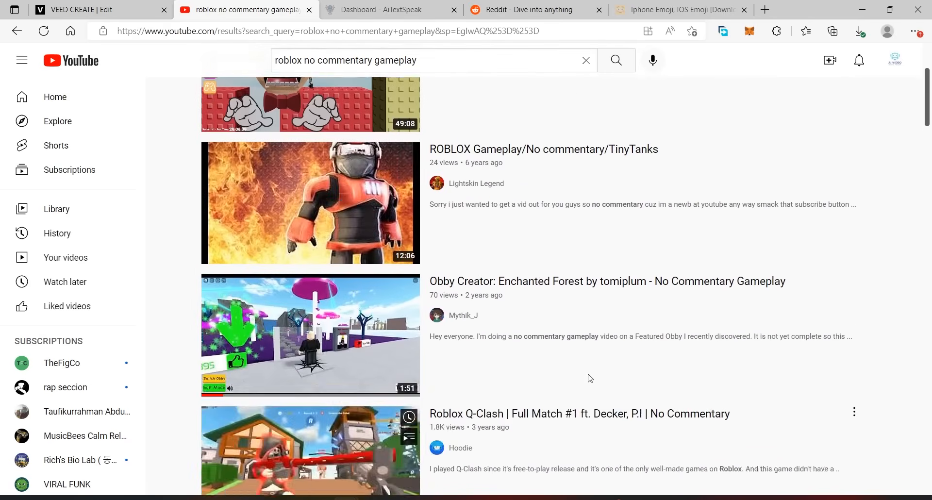
click(238, 95)
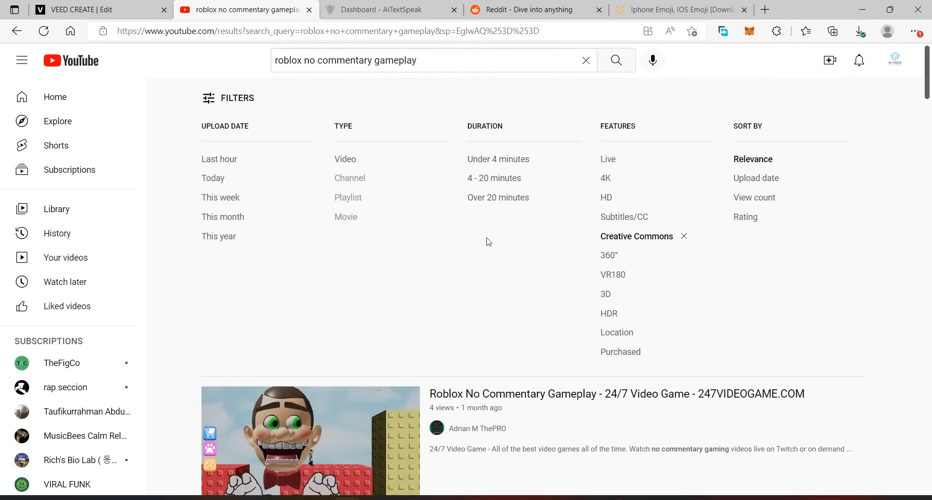
click(491, 180)
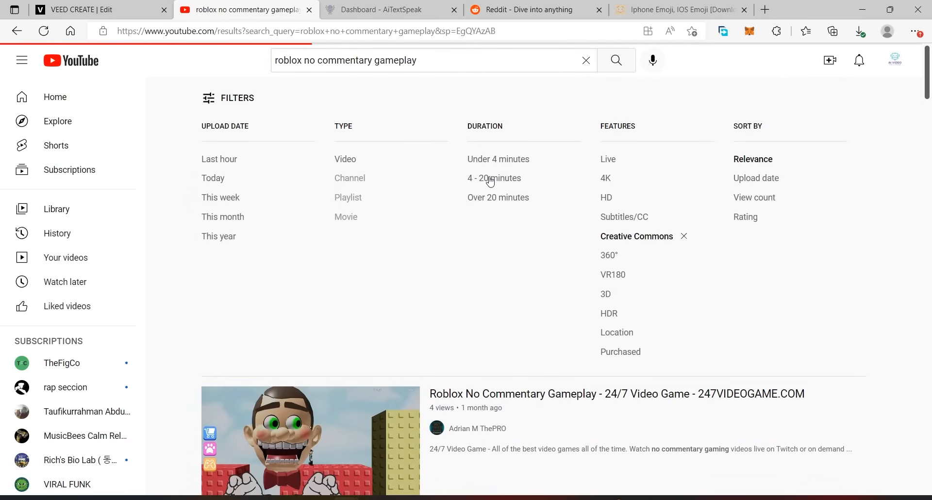
click(233, 96)
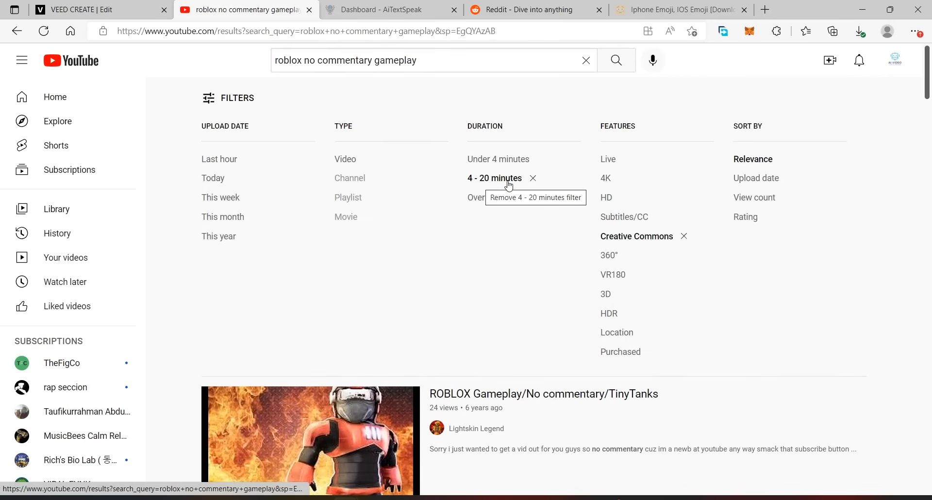
click(211, 102)
- Open the video "Redwood Prison gameplay 1 *NO COMMENTARY*" from the results and copy its URL
scroll(483, 215, down, 6)
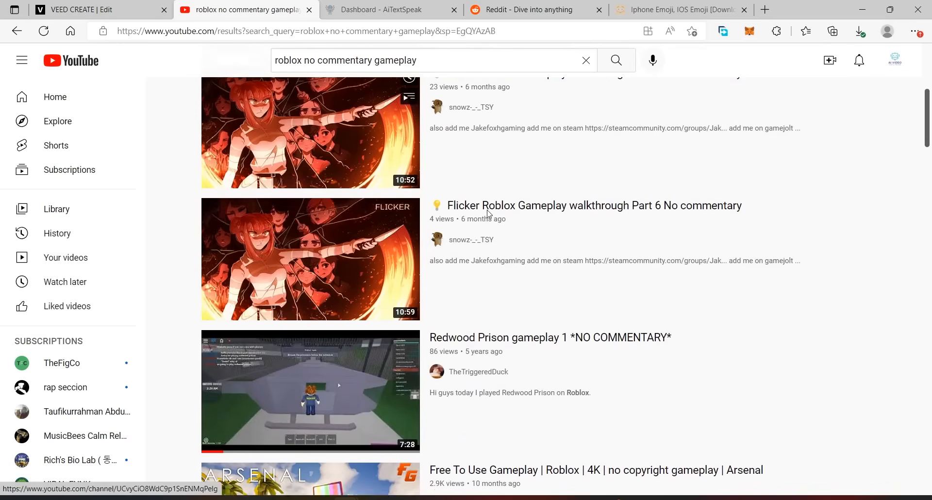
scroll(664, 345, down, 6)
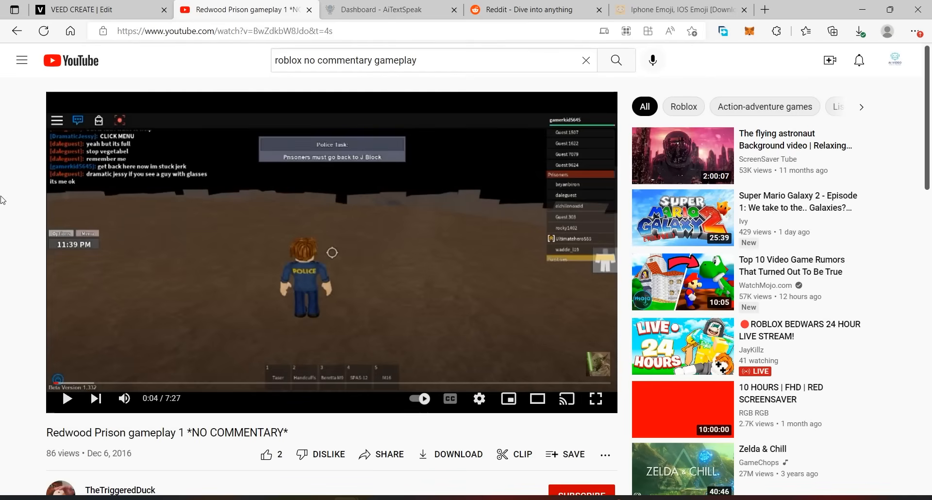
click(212, 31)
right_click(212, 31)
click(274, 144)
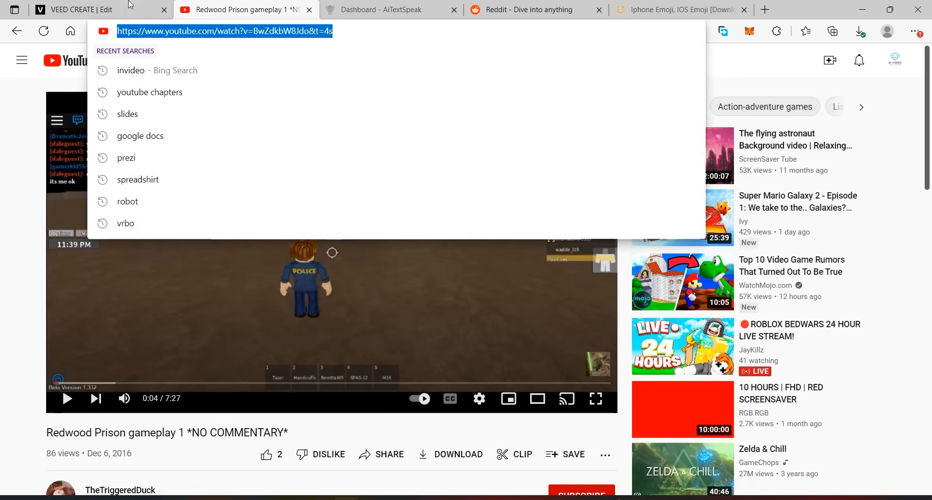
- Return to the VEED project, paste the copied link and add the YouTube video to the project
click(143, 5)
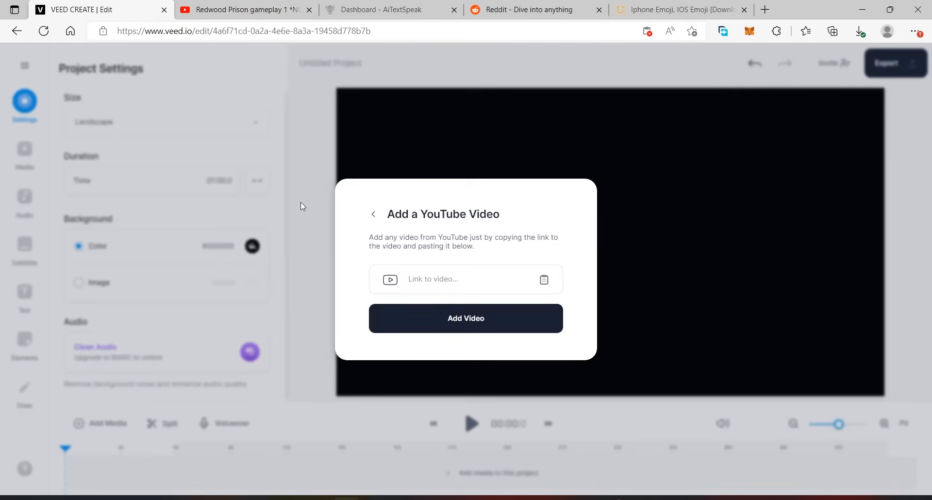
right_click(443, 282)
click(473, 313)
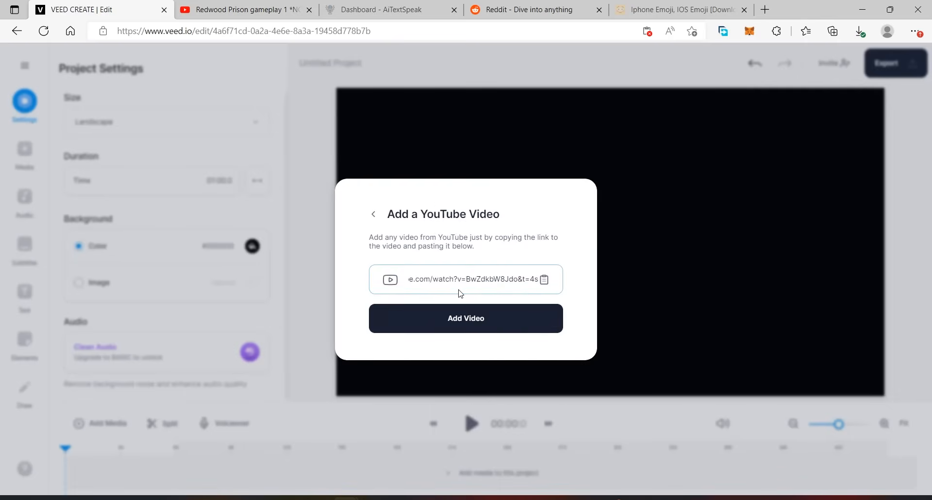
click(462, 320)
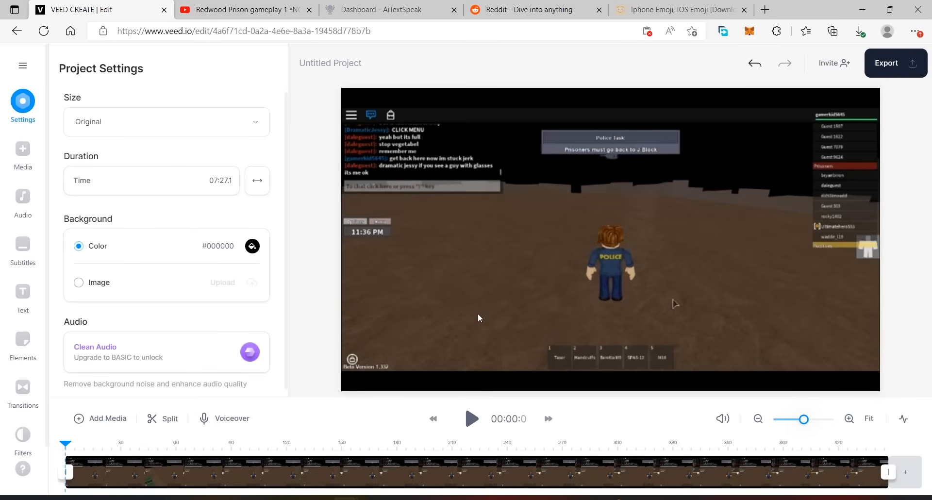
- Select the gameplay clip, preview it at several points and leave the playhead at about 1:02
click(418, 471)
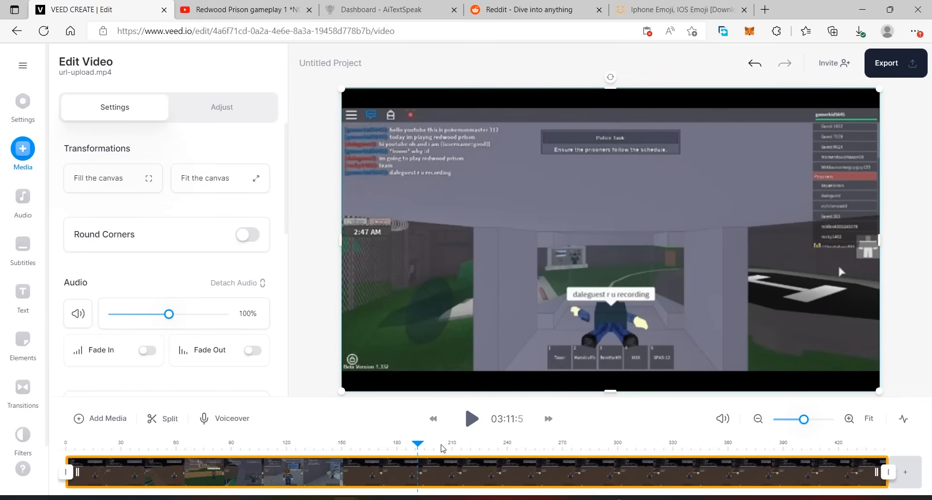
drag(417, 445, 274, 445)
click(463, 419)
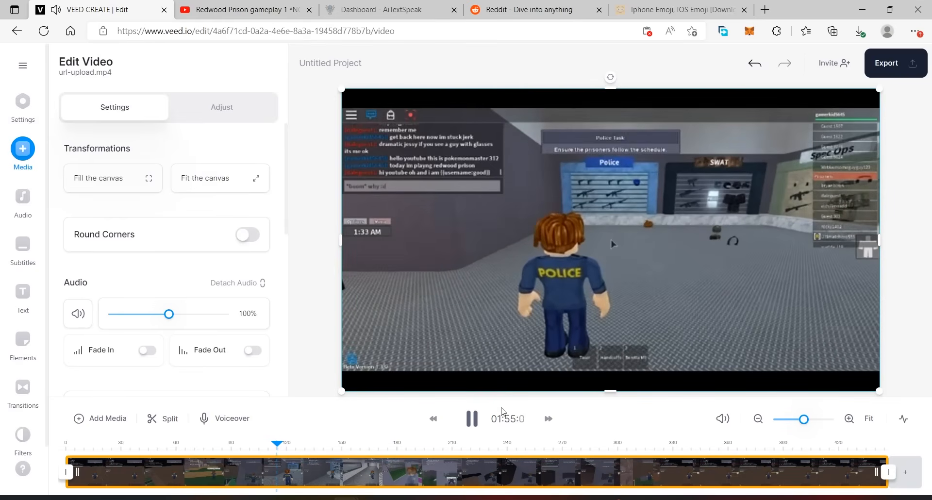
click(472, 420)
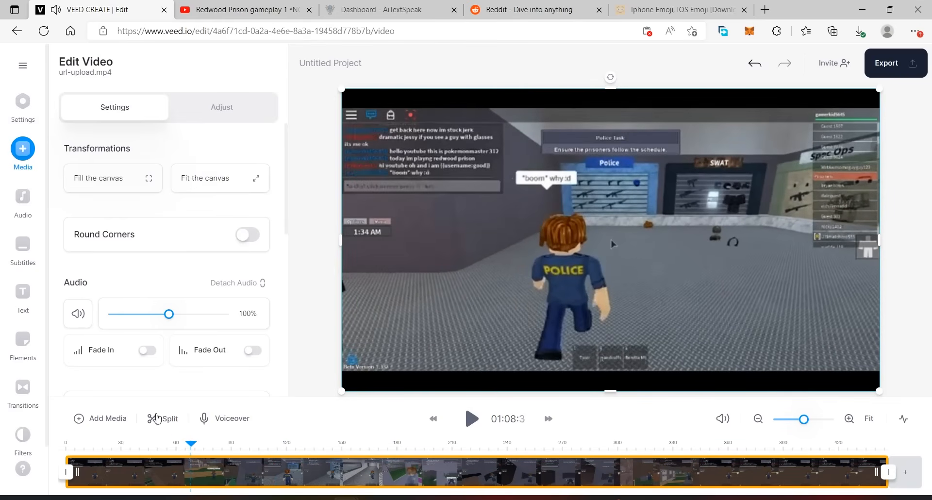
drag(166, 420, 180, 419)
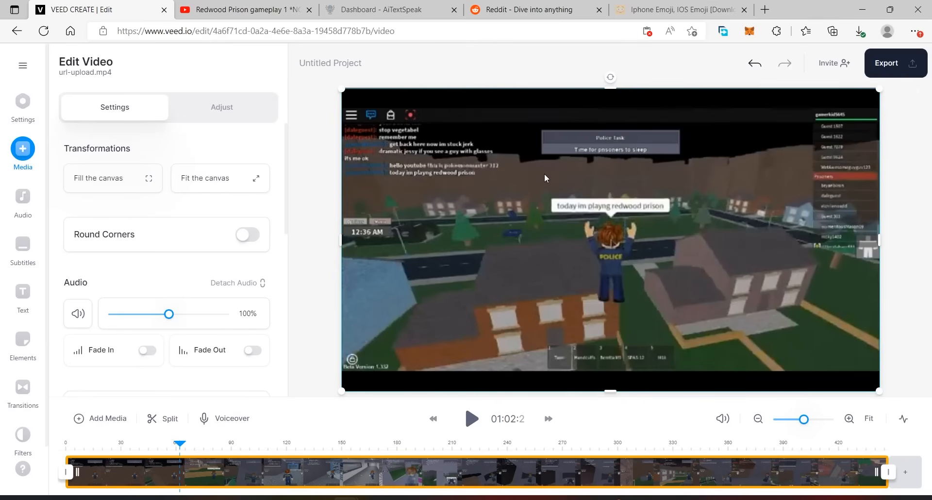
- Set the project size to TikTok (9:16)
click(16, 113)
click(91, 125)
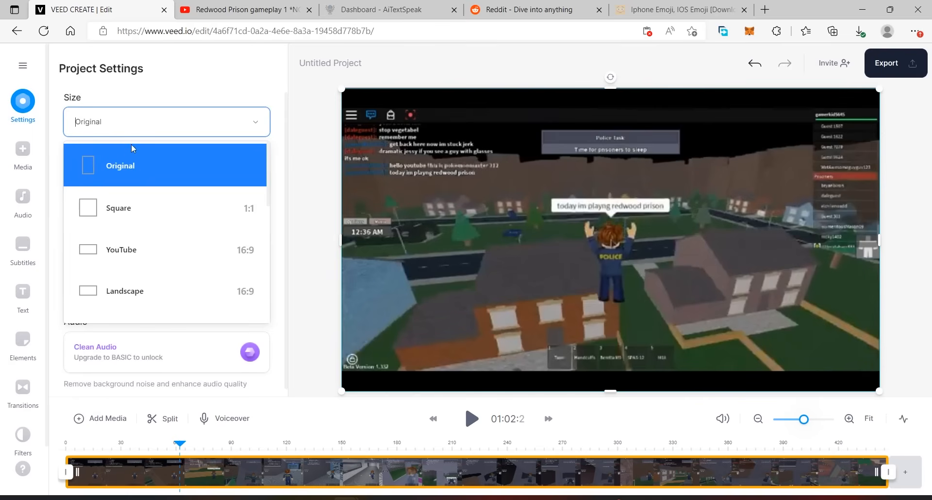
scroll(139, 213, down, 1)
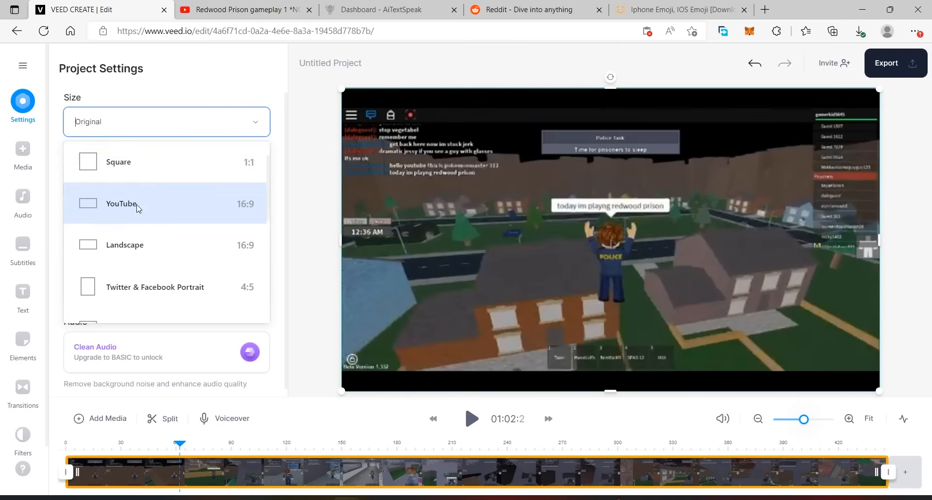
scroll(145, 179, up, 2)
scroll(139, 195, down, 1)
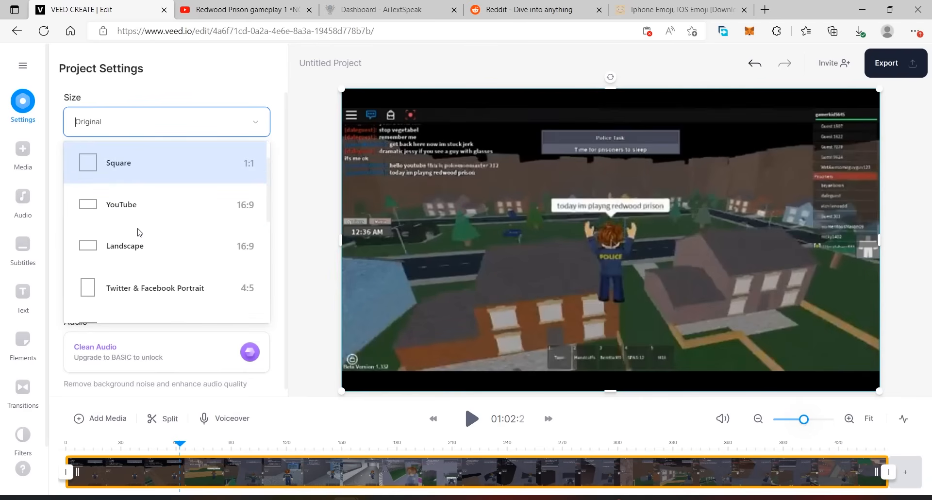
scroll(142, 224, down, 1)
scroll(139, 252, down, 4)
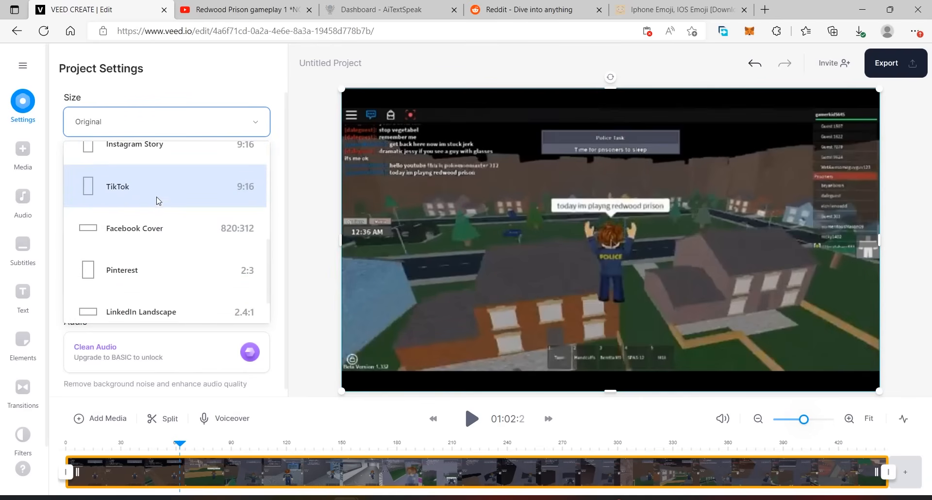
click(150, 193)
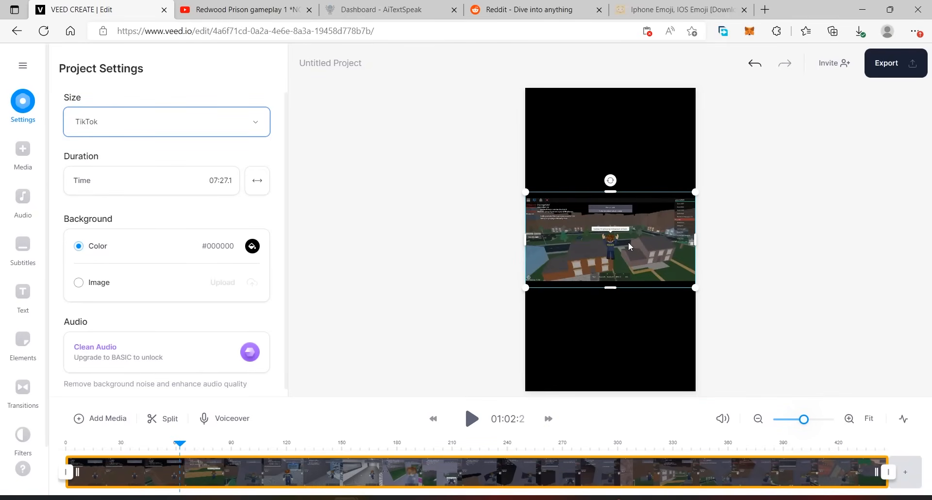
- Enlarge the gameplay video to fill the vertical canvas, centre it on the character and briefly play it back
drag(696, 191, 755, 143)
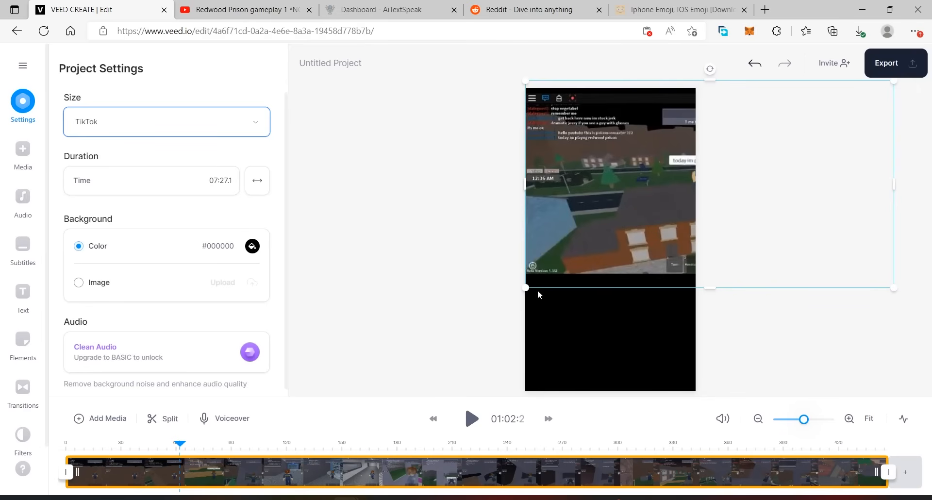
drag(526, 289, 303, 413)
drag(591, 280, 606, 282)
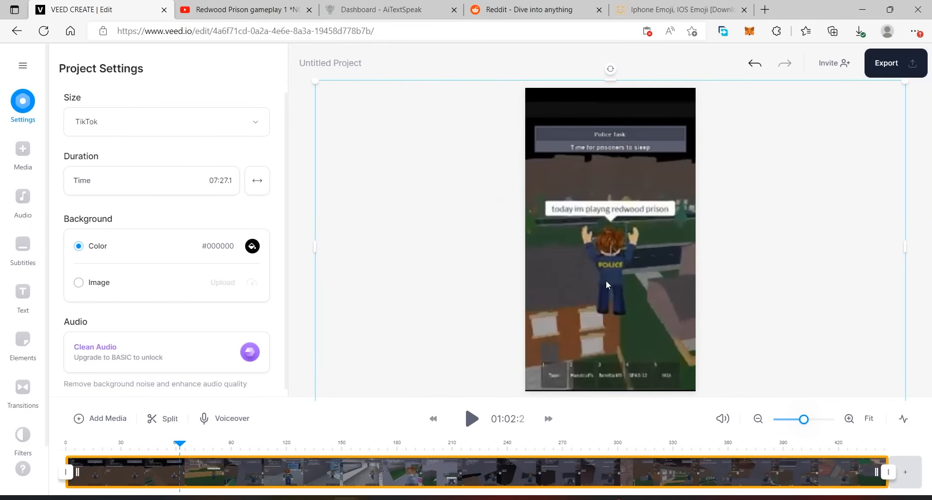
click(471, 419)
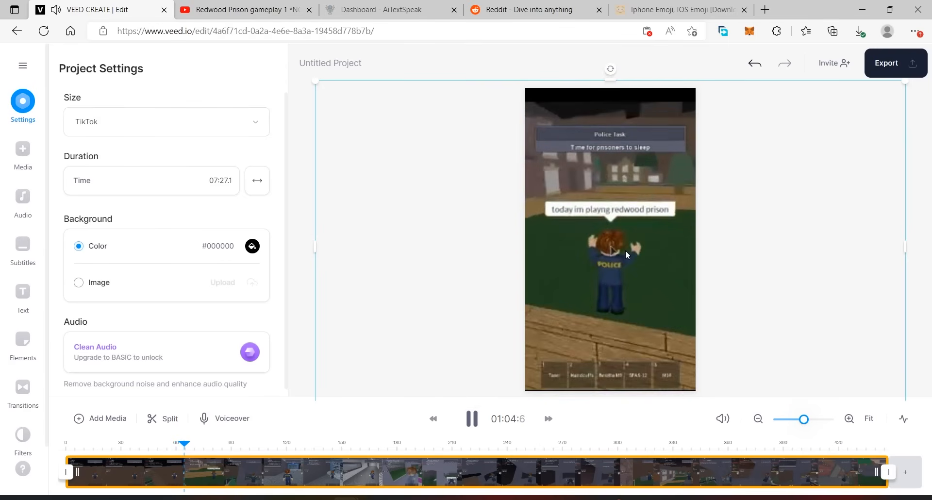
click(472, 419)
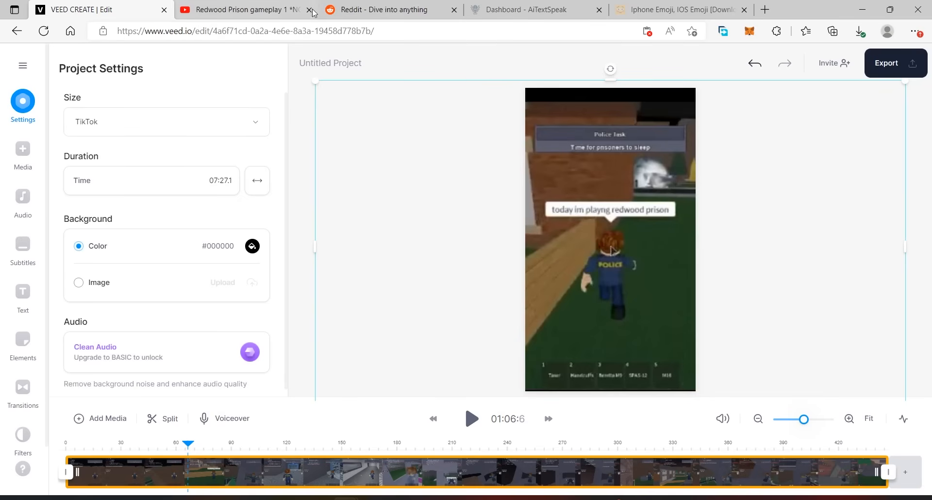
- Switch to Reddit and open the r/StoryTime community from the recent searches
click(367, 9)
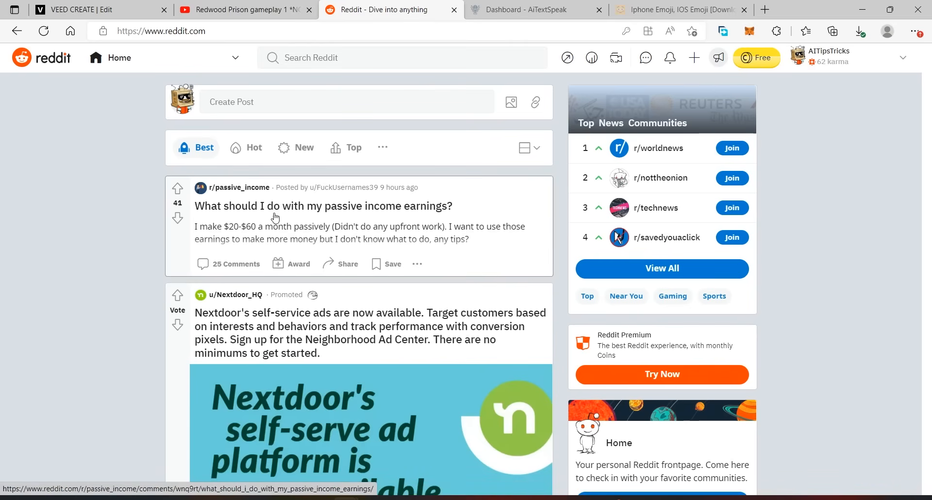
click(381, 54)
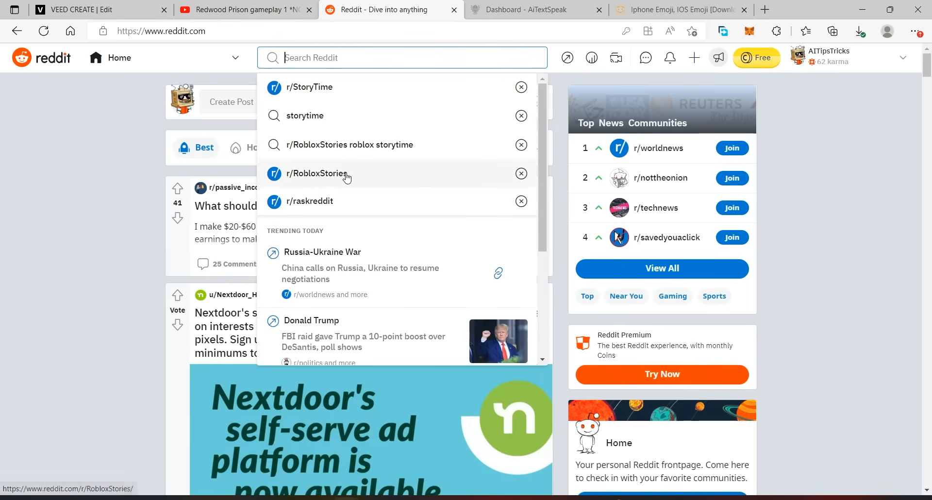
click(328, 88)
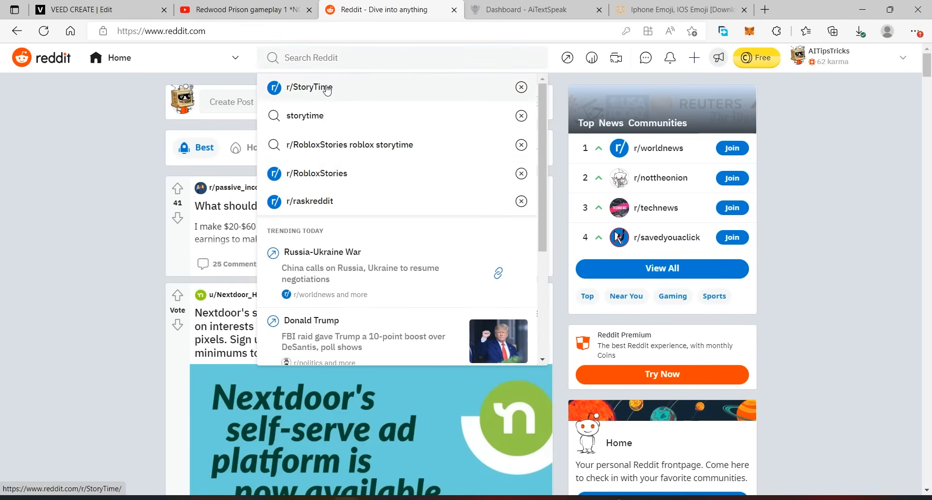
scroll(493, 257, down, 3)
scroll(321, 218, up, 5)
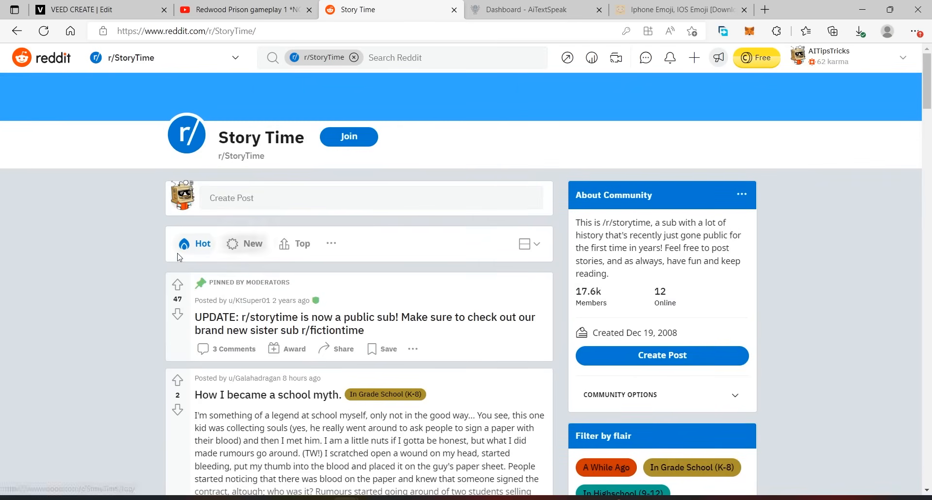
- Try the Top and New sort orders for the community's posts and switch the feed to Rising
click(295, 243)
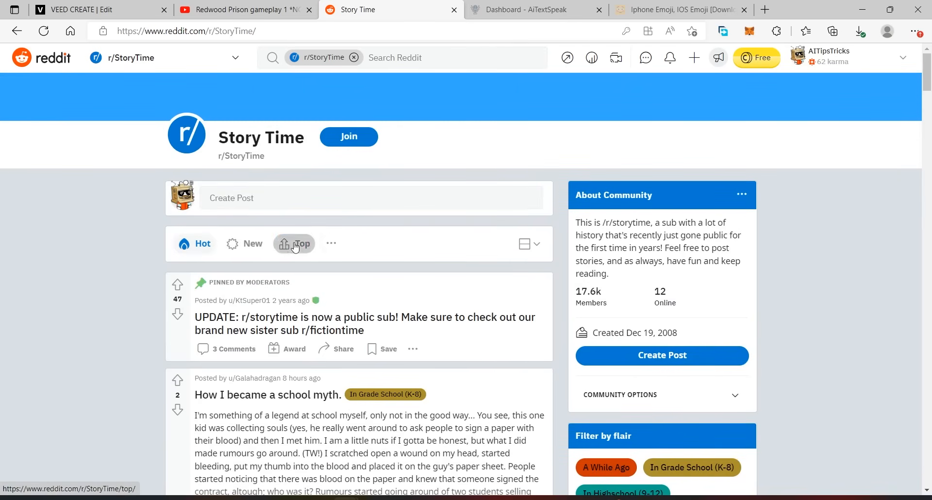
click(244, 245)
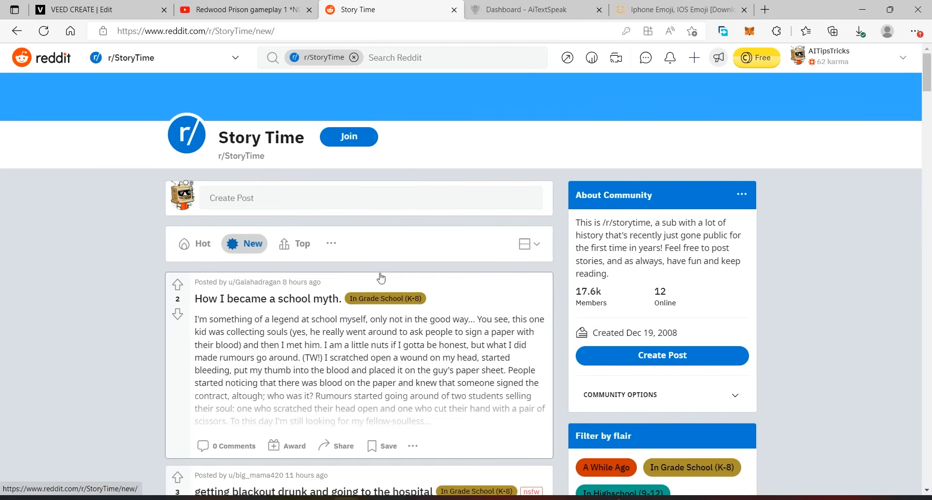
click(332, 243)
click(349, 267)
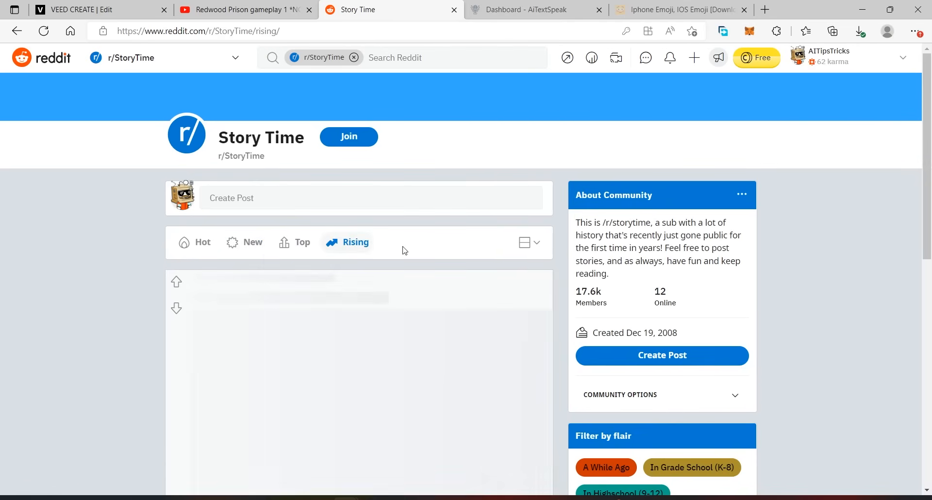
- Browse the r/StoryTime stories and open the post "How I became a school myth."
scroll(422, 302, down, 2)
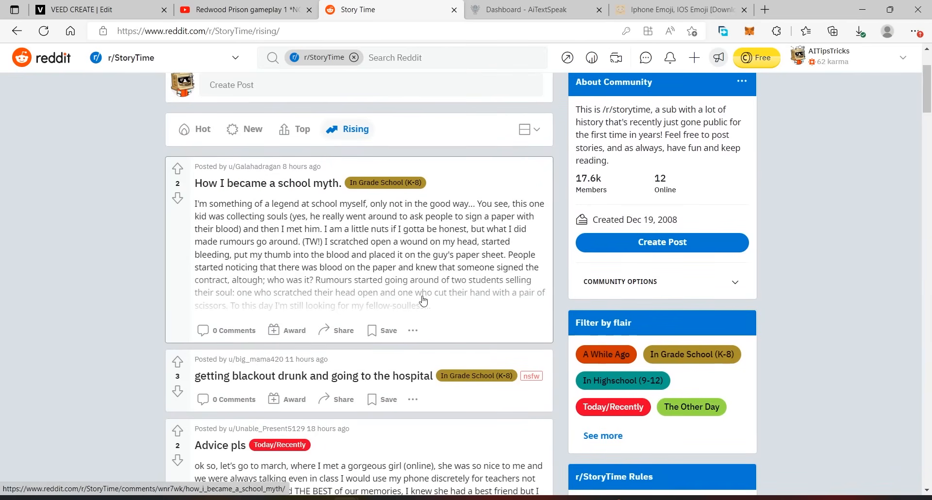
scroll(424, 300, down, 6)
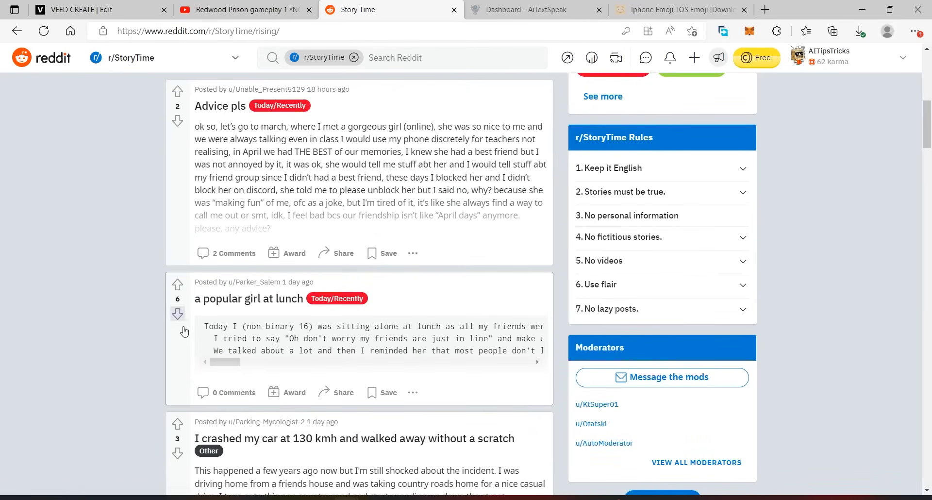
scroll(178, 313, down, 6)
scroll(468, 279, down, 7)
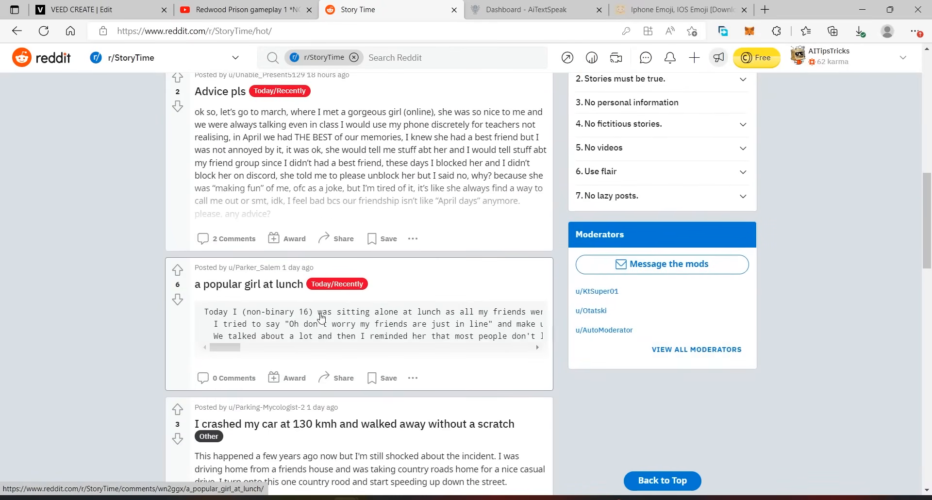
scroll(335, 318, up, 6)
scroll(194, 243, up, 3)
click(514, 315)
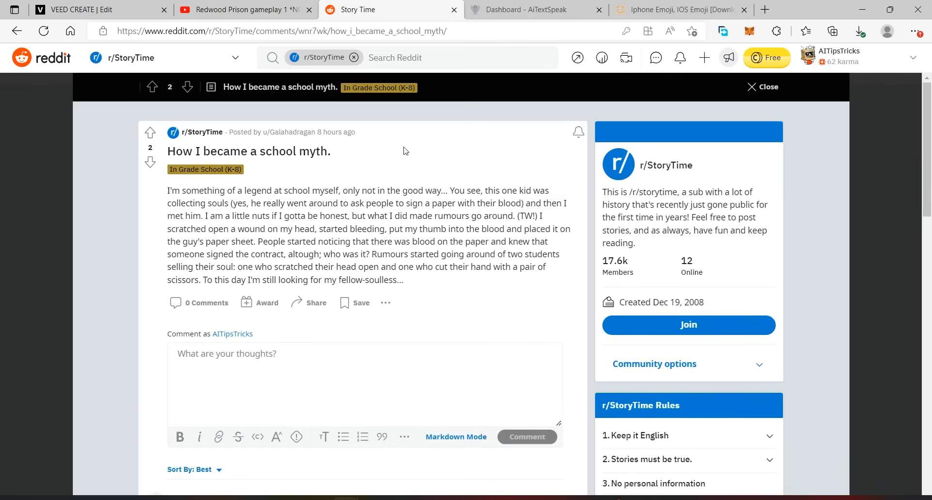
scroll(421, 216, down, 2)
scroll(421, 215, up, 2)
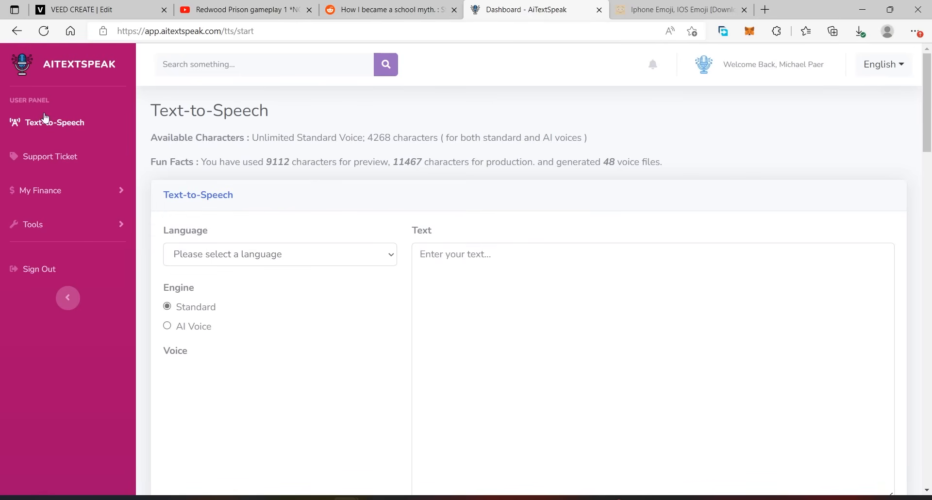
- In AiTextSpeak's Text-to-Speech page, set the language to English (UK), the engine to AI Voice and the voice to Male, Ryan
click(213, 256)
scroll(375, 129, down, 10)
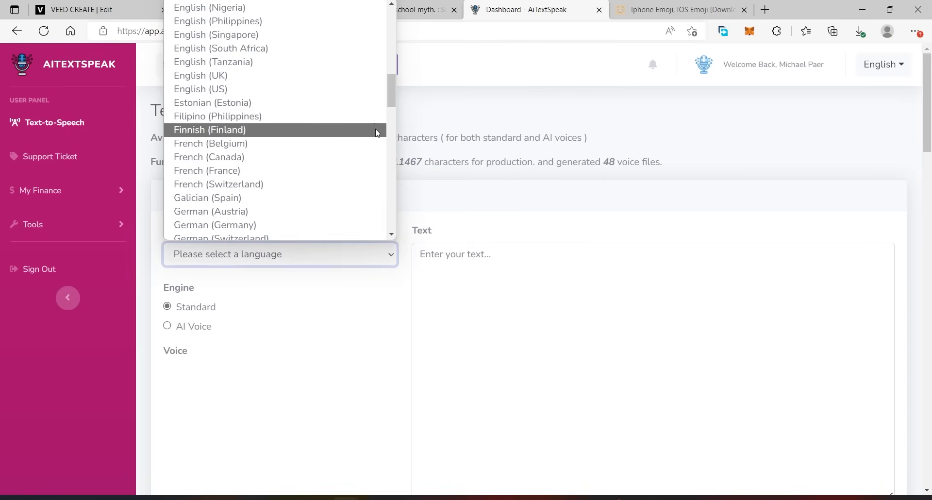
click(239, 79)
scroll(271, 314, down, 2)
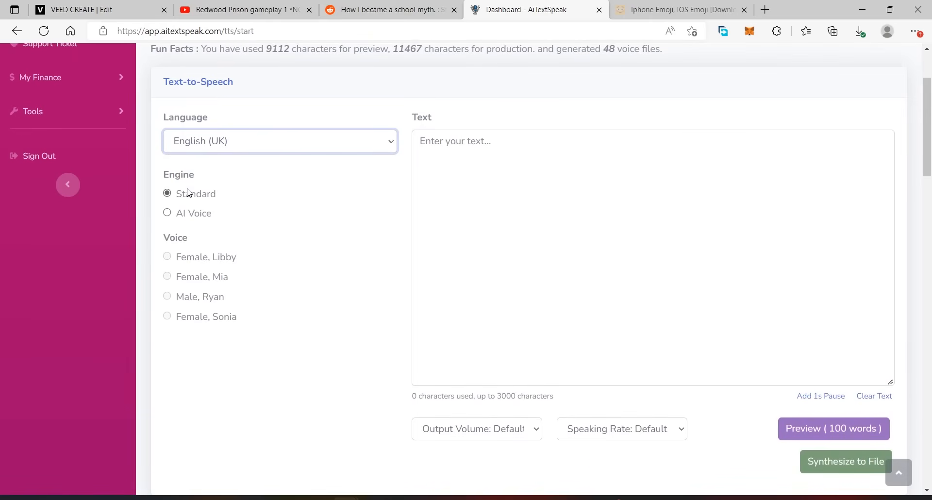
click(185, 216)
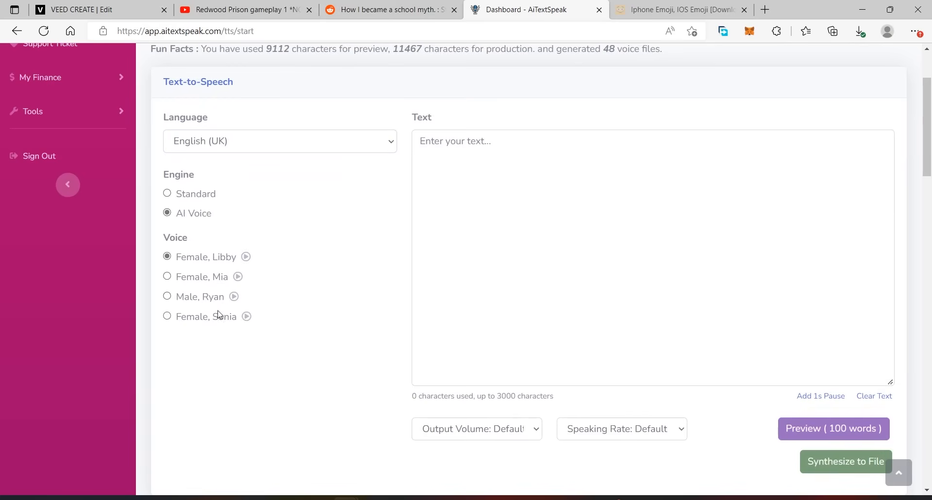
click(185, 298)
- Copy the full body text of the Reddit story and paste it as the text for the AiTextSpeak voiceover
click(394, 6)
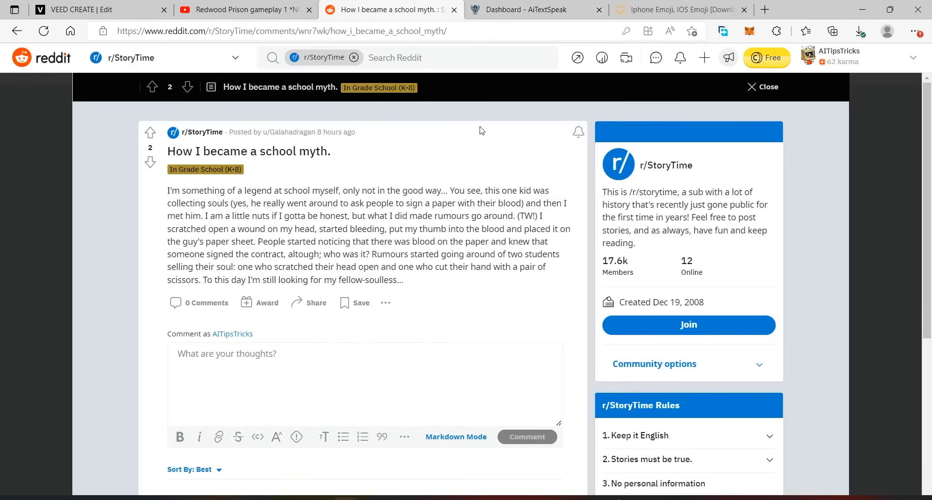
drag(412, 283, 168, 190)
right_click(263, 212)
click(323, 222)
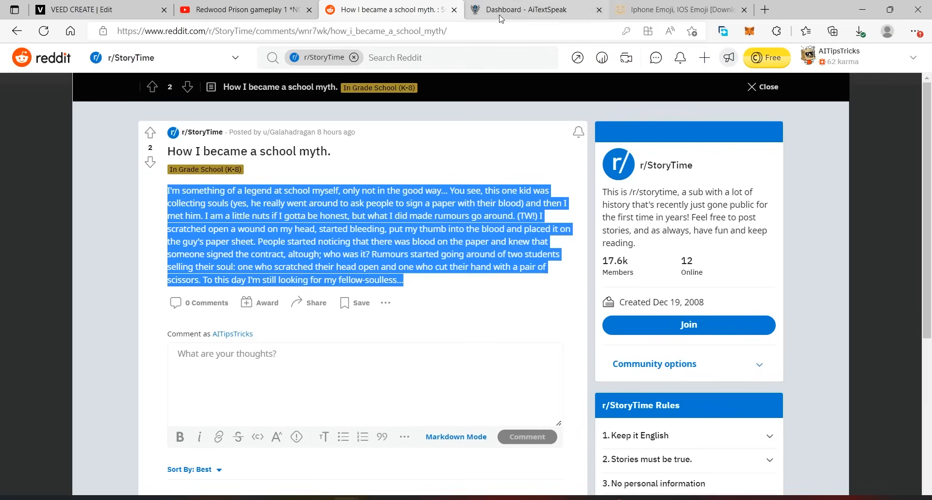
click(515, 11)
click(450, 191)
right_click(451, 187)
click(514, 311)
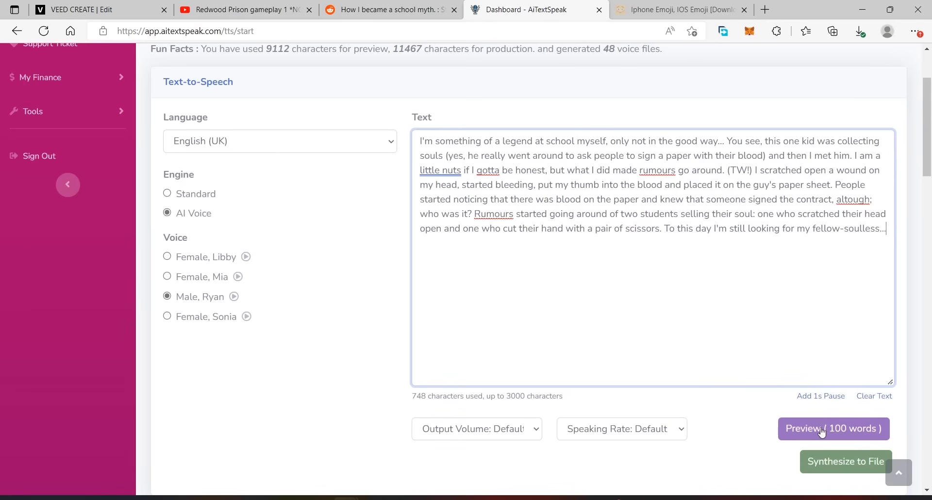
- Synthesize the story to a voice file and download the newest entry from the TTS files list
scroll(840, 429, down, 2)
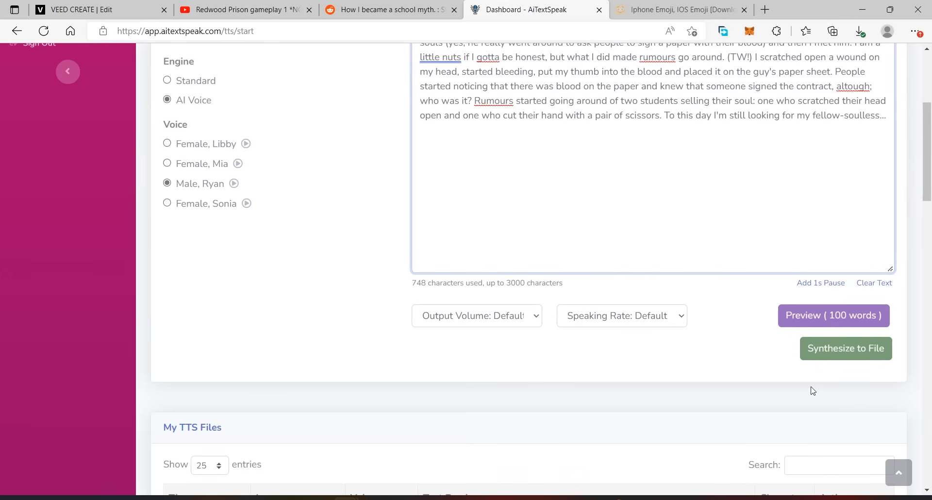
click(854, 356)
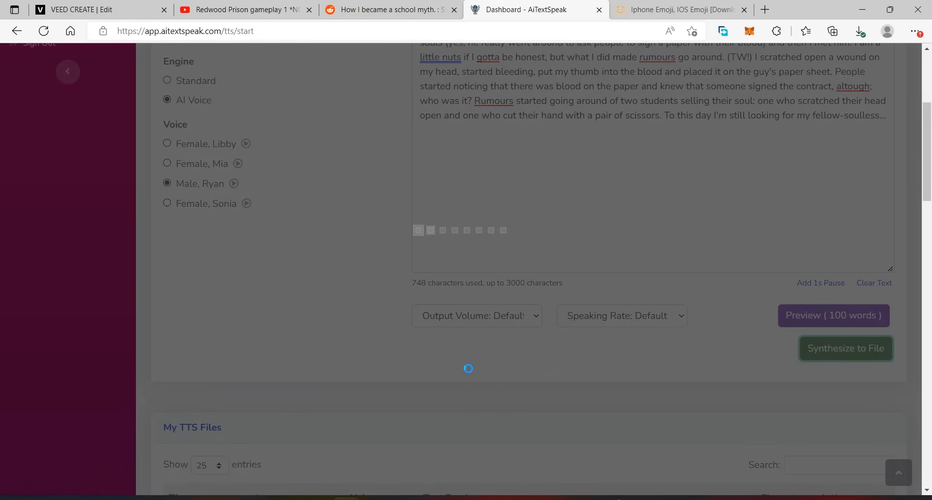
scroll(480, 229, up, 2)
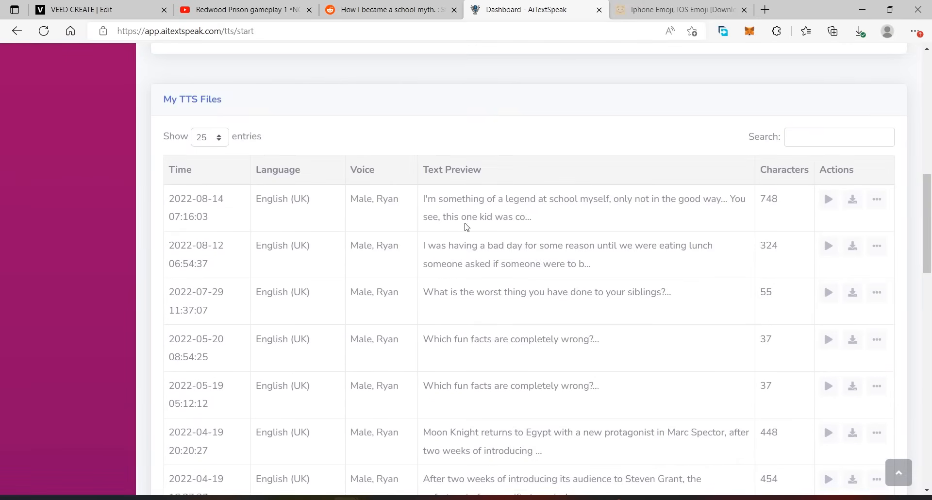
scroll(722, 249, down, 16)
scroll(485, 189, up, 13)
scroll(471, 181, up, 5)
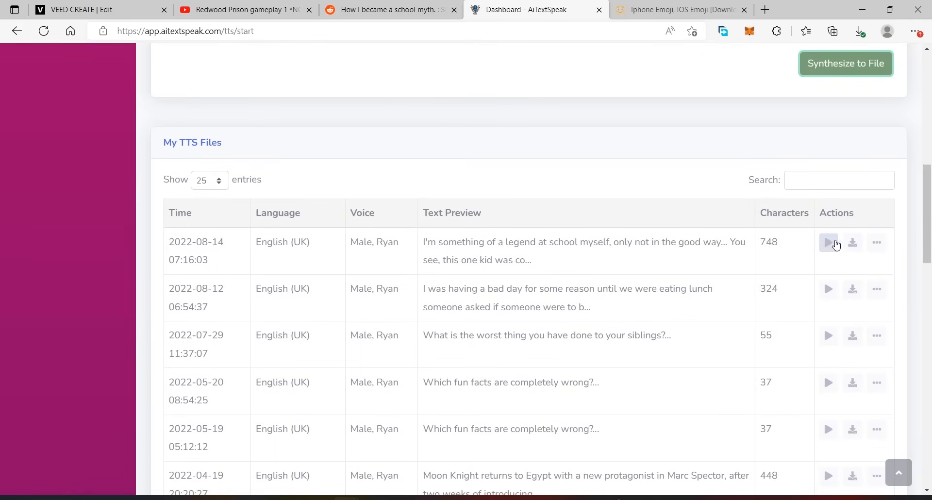
click(856, 251)
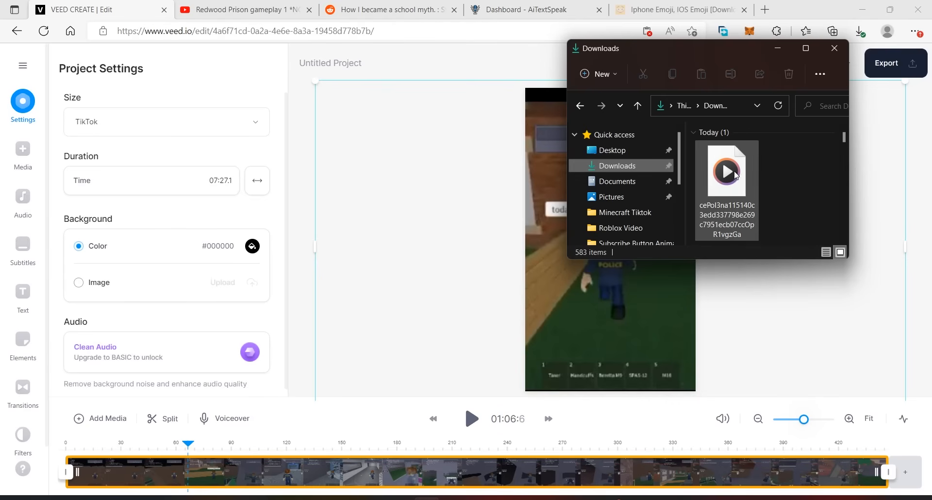
- Add the downloaded voiceover from the Downloads folder to the VEED project, select its clip and return the playhead to the start
drag(736, 175, 417, 356)
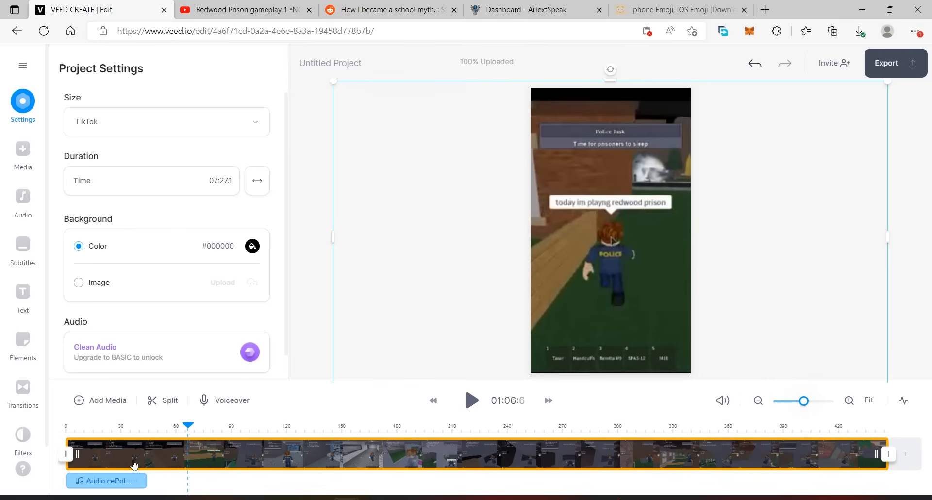
click(121, 481)
drag(189, 426, 62, 436)
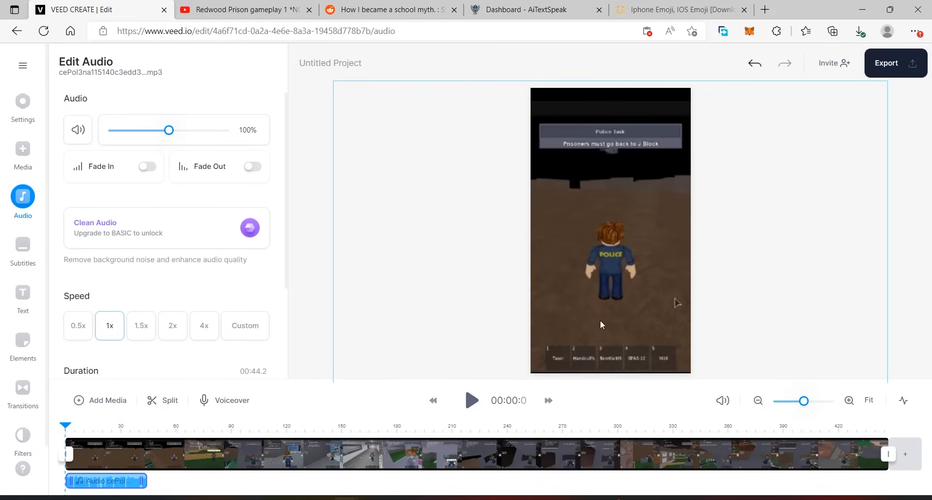
- Add a Hand Write text reading "Story 1", enlarge it to about 218px and place it above the character
click(23, 296)
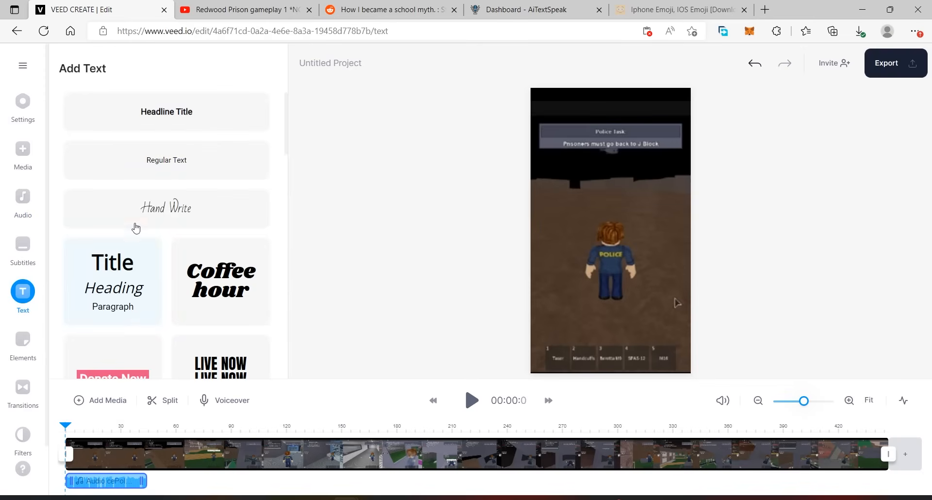
click(175, 211)
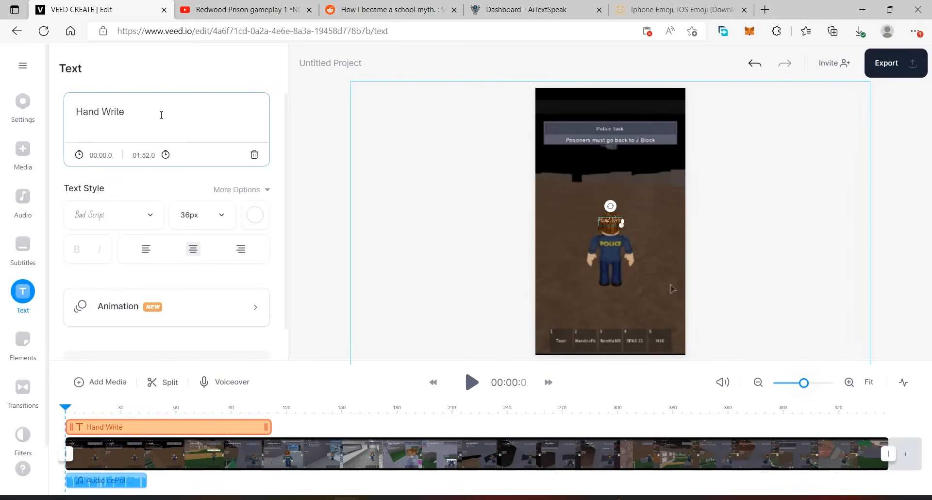
text(Story 1)
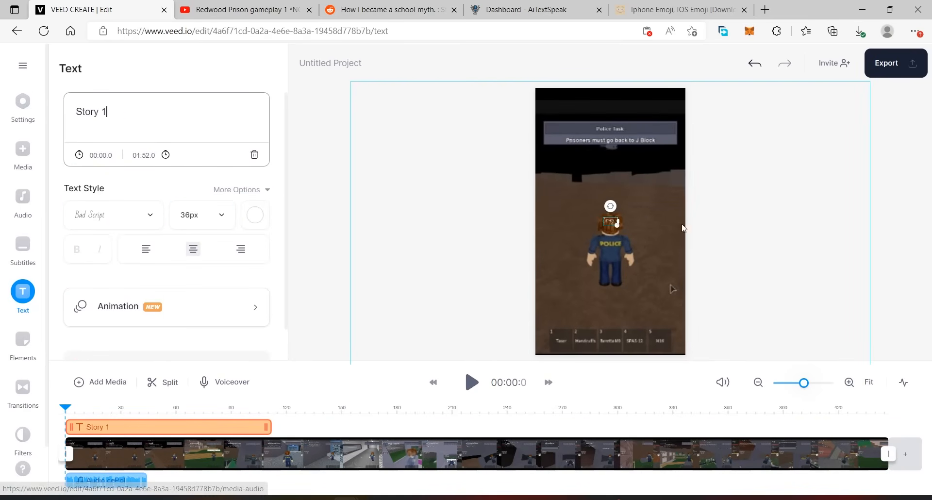
drag(617, 225, 669, 274)
drag(644, 241, 625, 186)
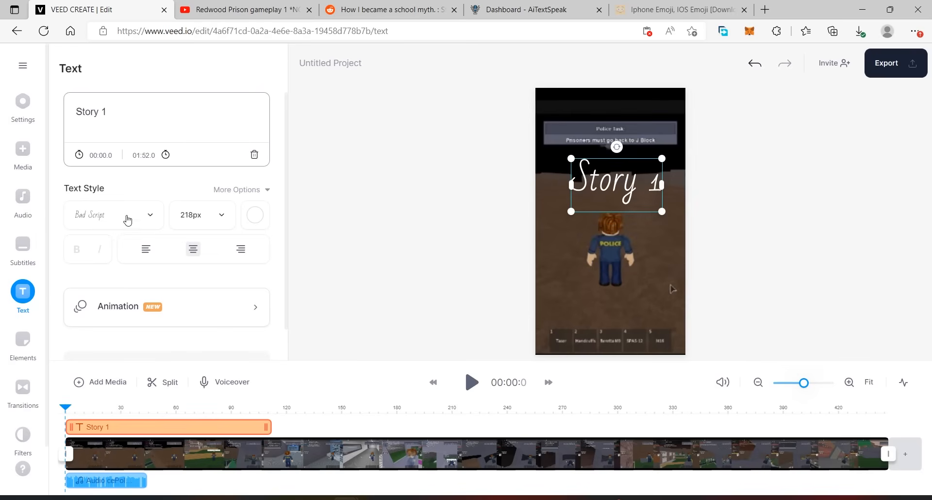
- Change the "Story 1" title's font to Anton and shrink the title slightly
click(125, 215)
scroll(144, 327, down, 2)
scroll(133, 308, up, 2)
click(122, 276)
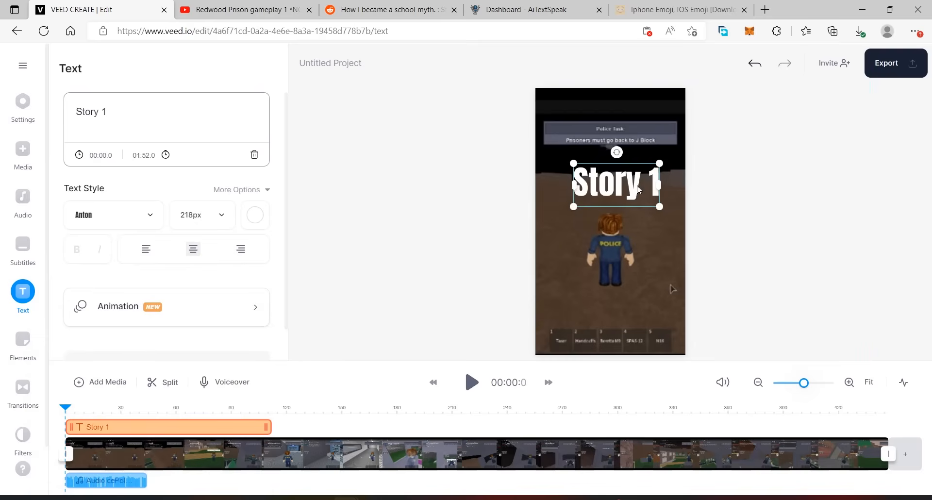
drag(659, 206, 650, 201)
- Try black for the "Story 1" title and set its colour to light grey
click(255, 214)
click(104, 317)
click(113, 302)
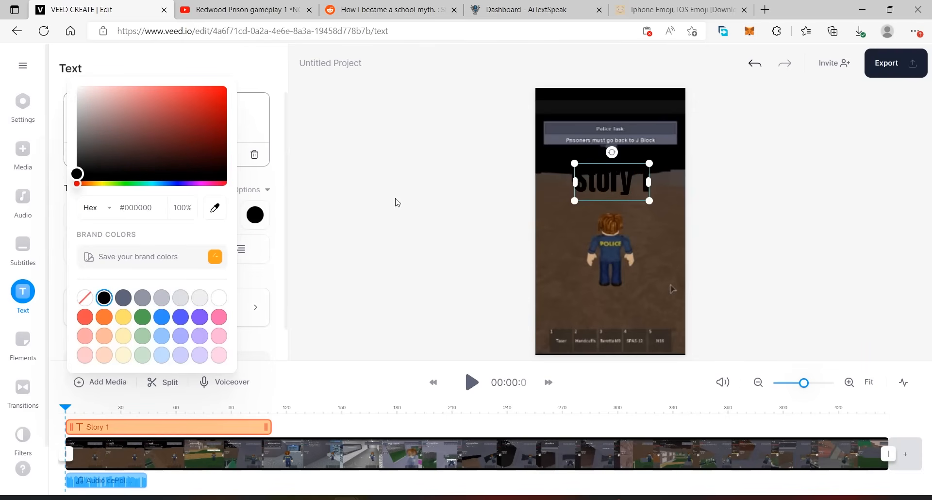
click(206, 298)
- Leave the title without animation, reduce it to about 125px and shorten its clip to end at about 8.7 seconds
click(170, 311)
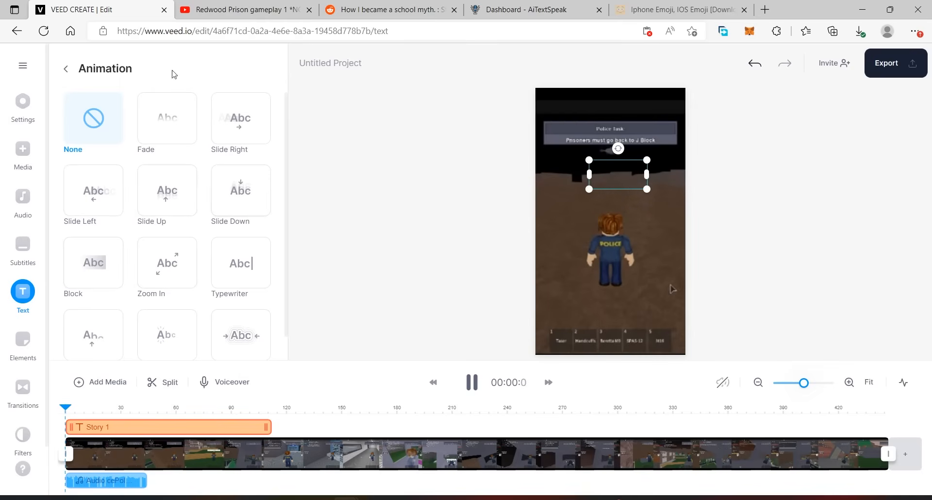
click(64, 74)
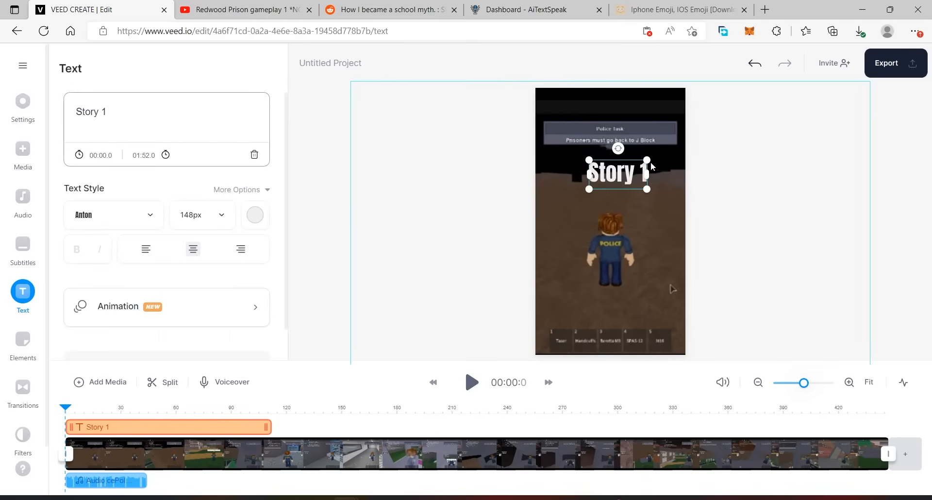
drag(648, 159, 636, 154)
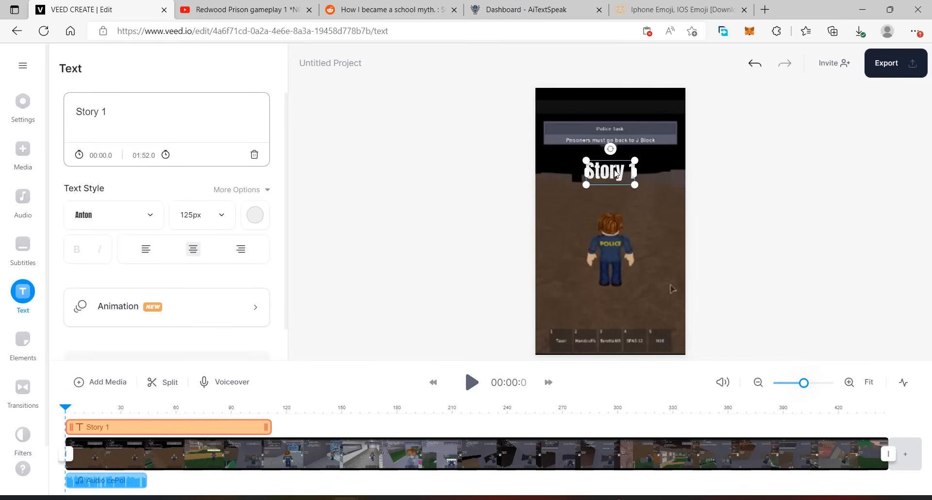
drag(271, 427, 83, 410)
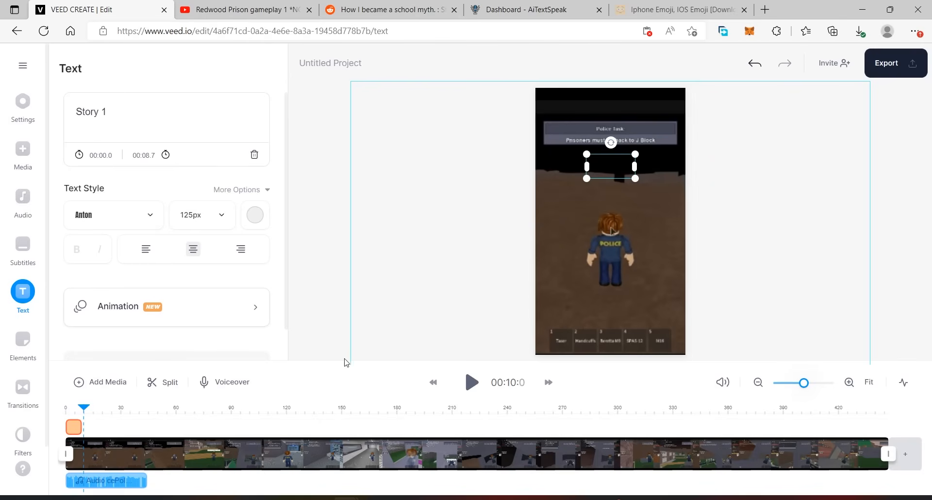
- Check the title's visibility around the start of the timeline and show the soundwave on the gameplay clip
drag(83, 411, 72, 412)
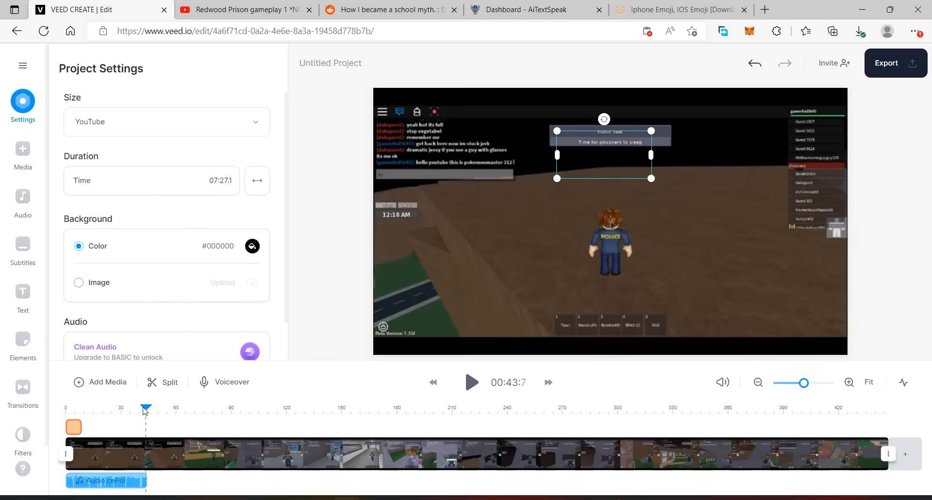
drag(145, 411, 80, 412)
click(148, 453)
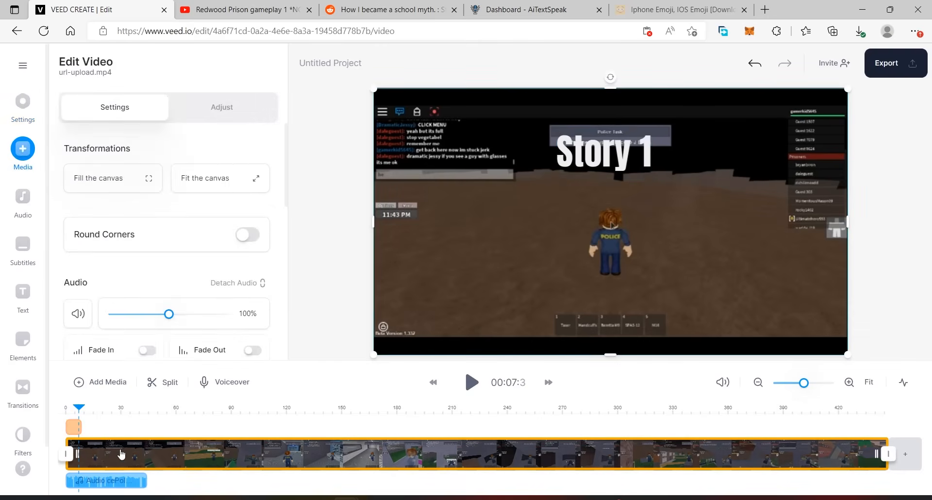
right_click(125, 452)
mouse_move(170, 417)
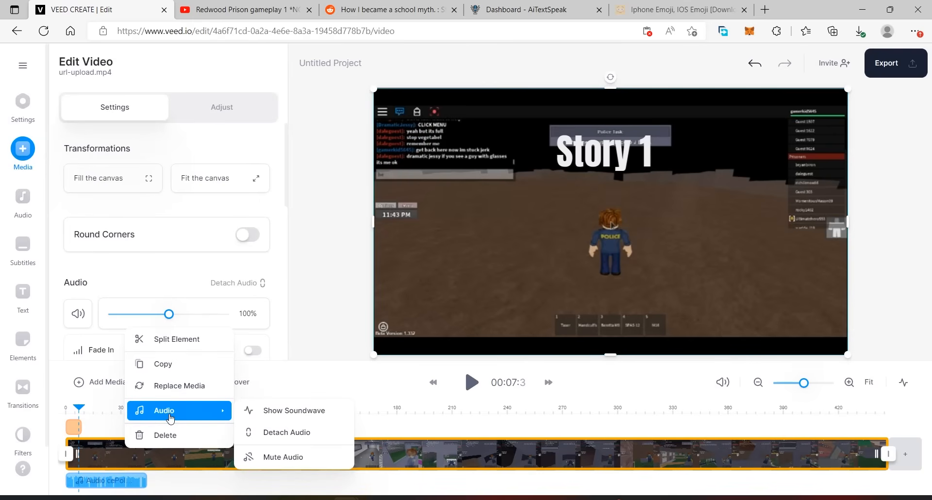
click(282, 413)
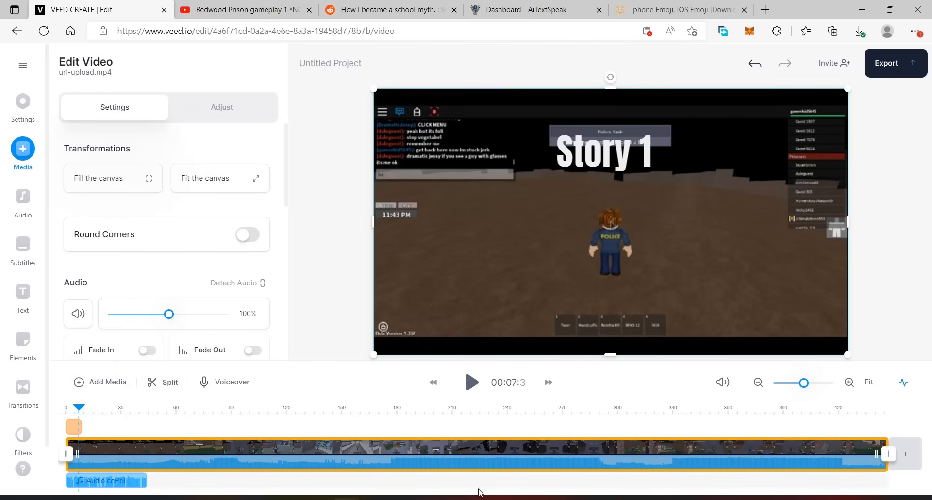
- Detach the audio from the gameplay clip and delete the detached url-upload.mp4 audio track
right_click(148, 455)
mouse_move(193, 413)
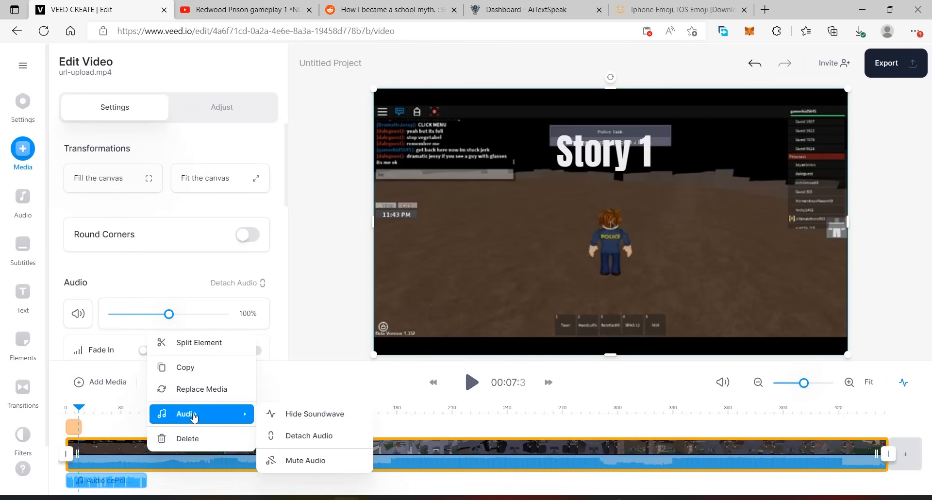
click(294, 433)
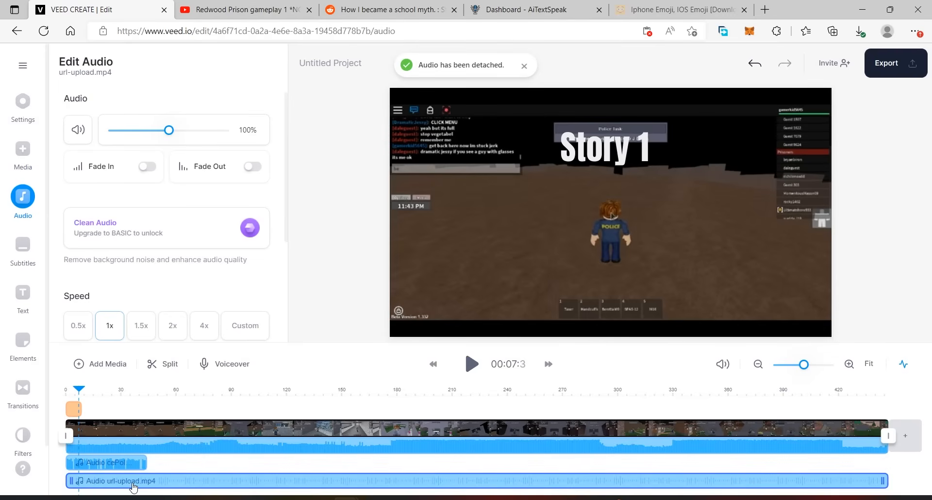
right_click(159, 483)
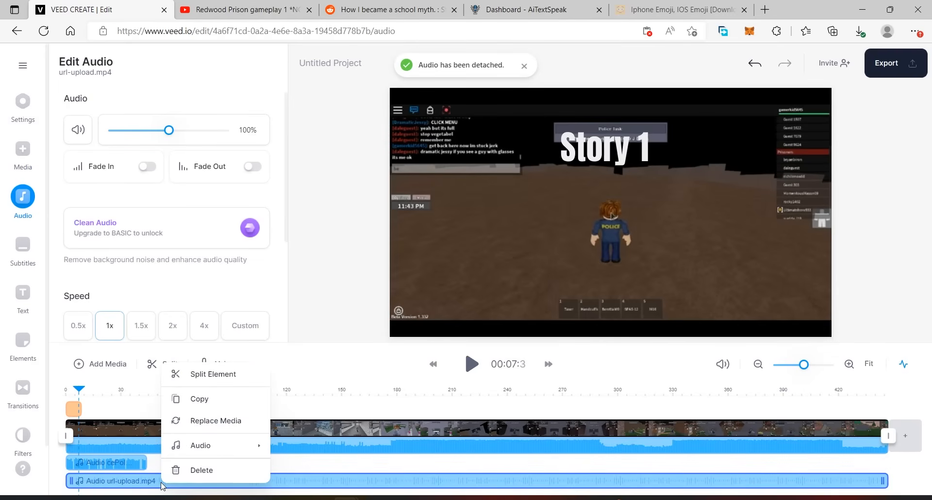
click(202, 470)
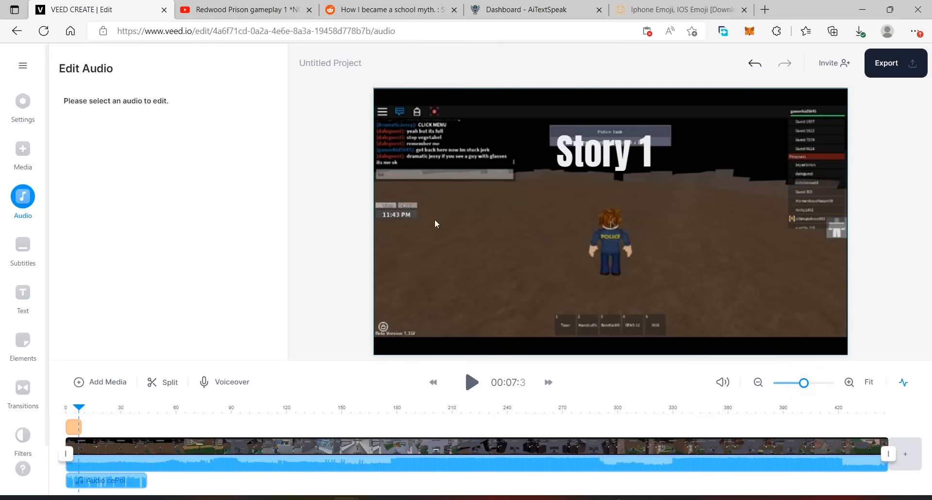
- Move the playhead just past the title, then switch to Emoji Island and download the Slightly Smiling emoji as a free PNG
mouse_move(79, 407)
mouse_down()
mouse_move(145, 402)
mouse_move(84, 404)
mouse_up()
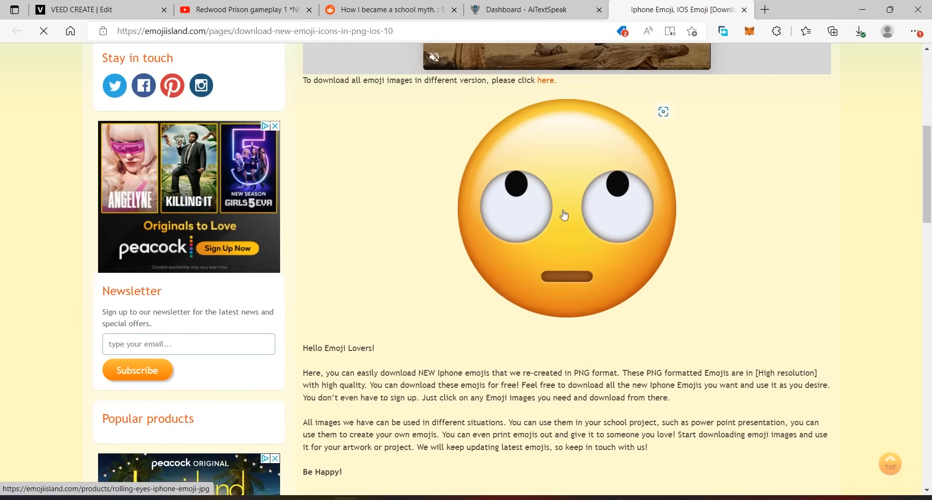
scroll(699, 204, down, 5)
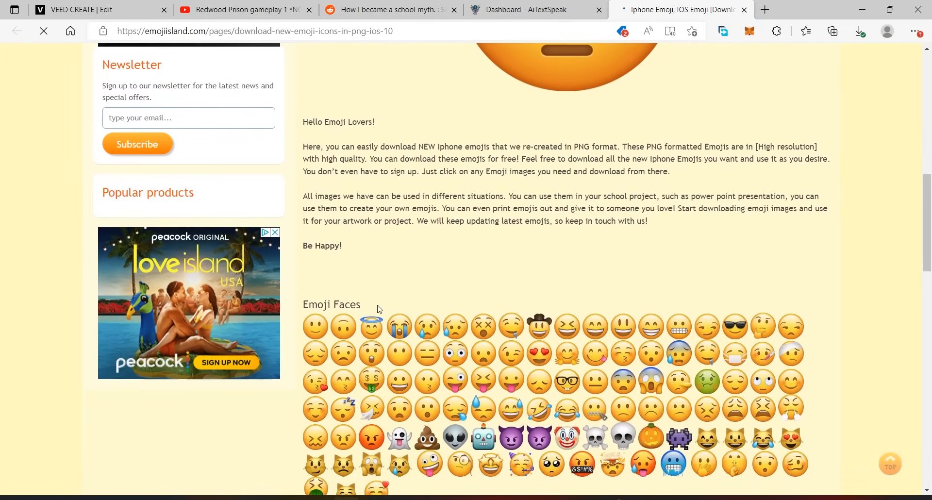
scroll(696, 204, up, 3)
scroll(696, 204, up, 4)
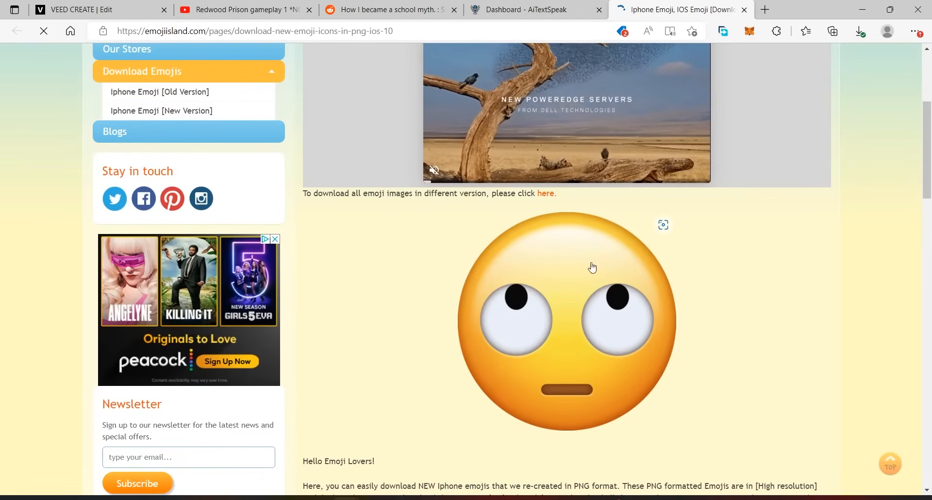
scroll(833, 295, down, 10)
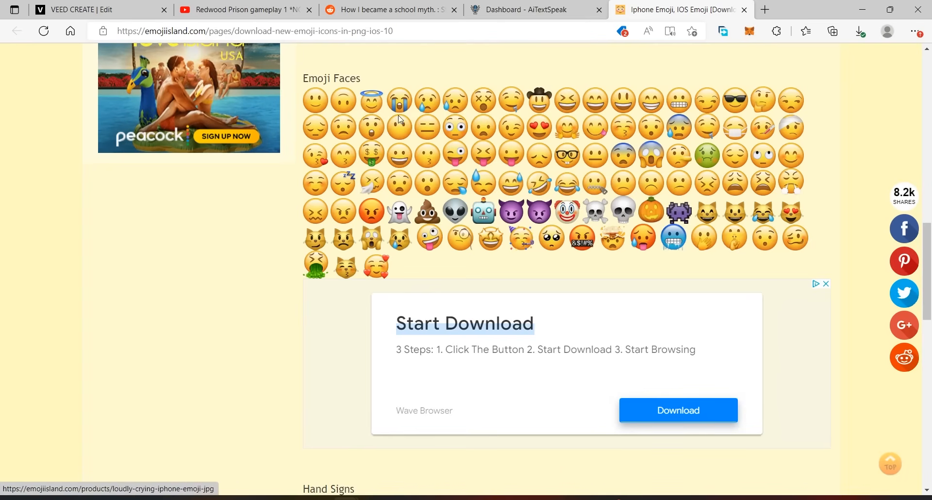
click(313, 102)
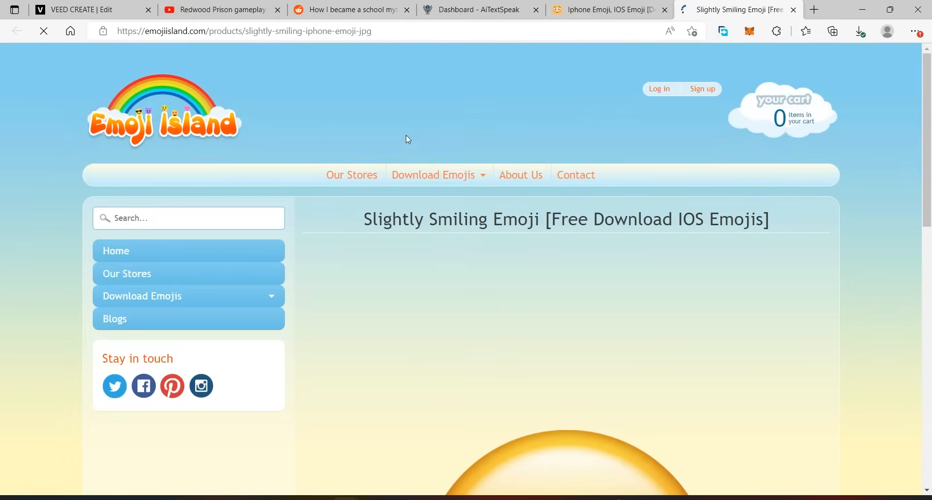
scroll(437, 291, down, 5)
scroll(444, 343, down, 2)
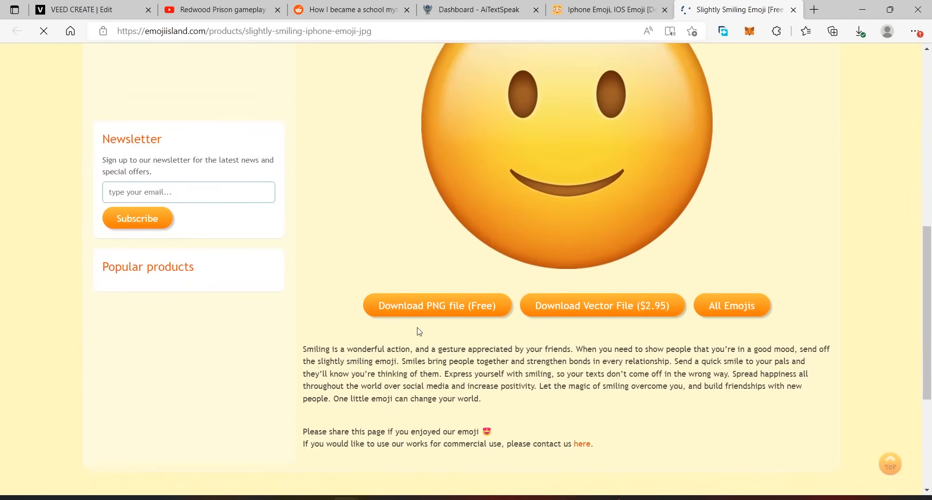
click(436, 304)
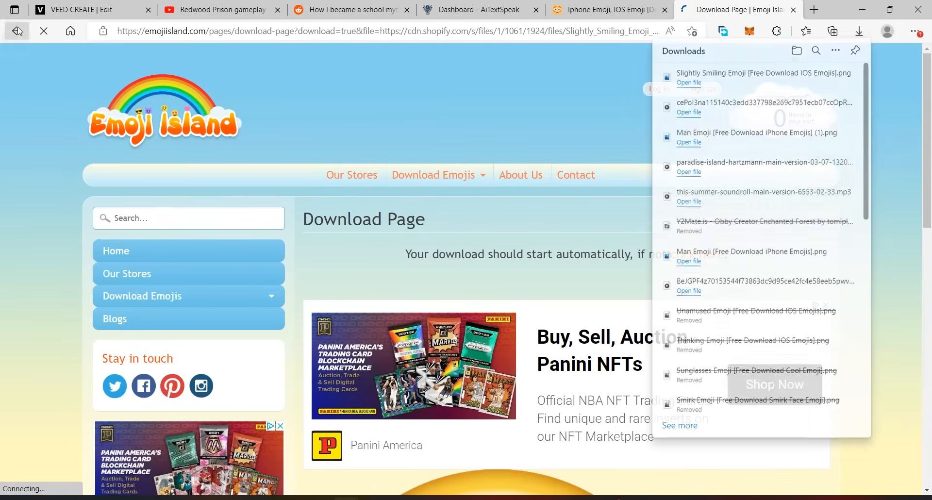
- Close the emoji's download page and add the smiling emoji image to the VEED timeline after the title, shrunk over the character
key(alt+Left)
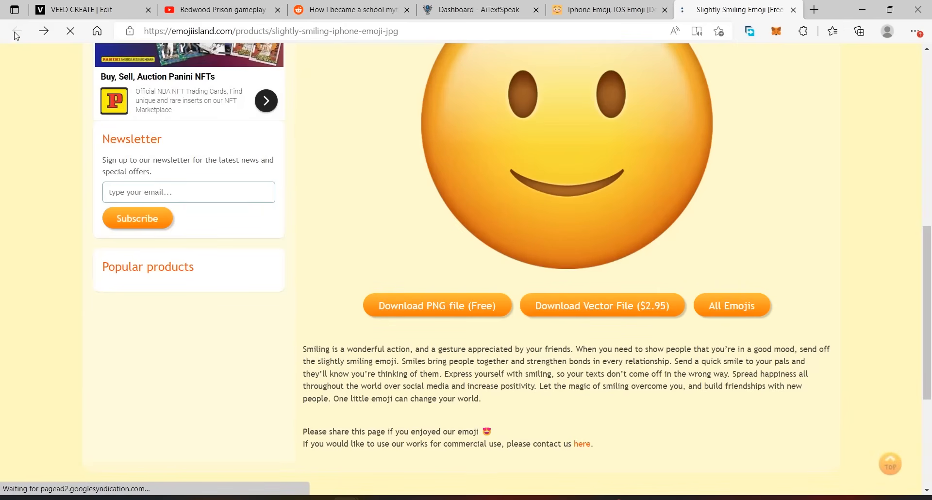
click(607, 10)
click(793, 10)
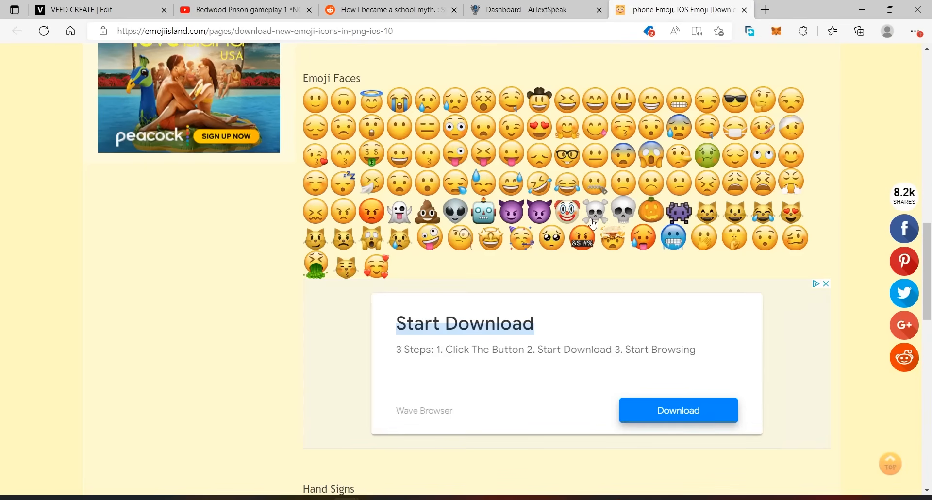
scroll(612, 321, up, 2)
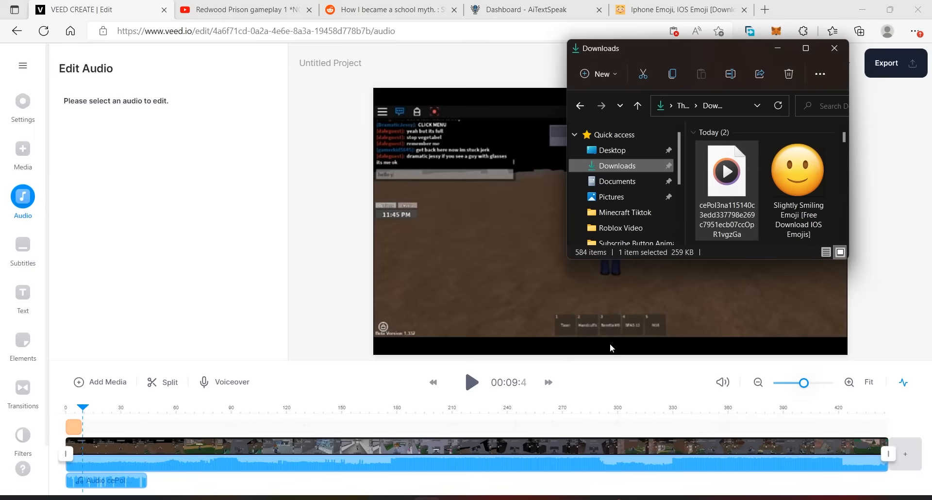
drag(798, 175, 122, 409)
drag(680, 156, 635, 199)
- Change the project size to the TikTok 9:16 format
click(23, 102)
click(185, 128)
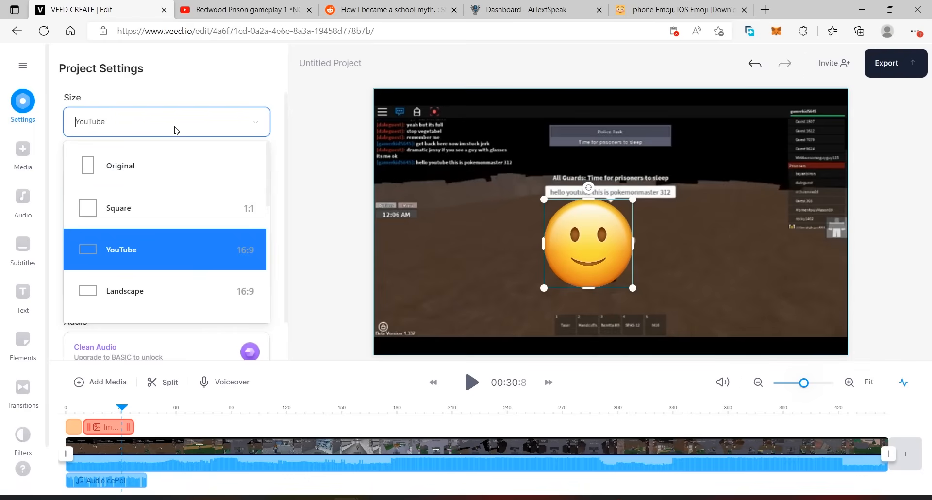
scroll(160, 252, down, 4)
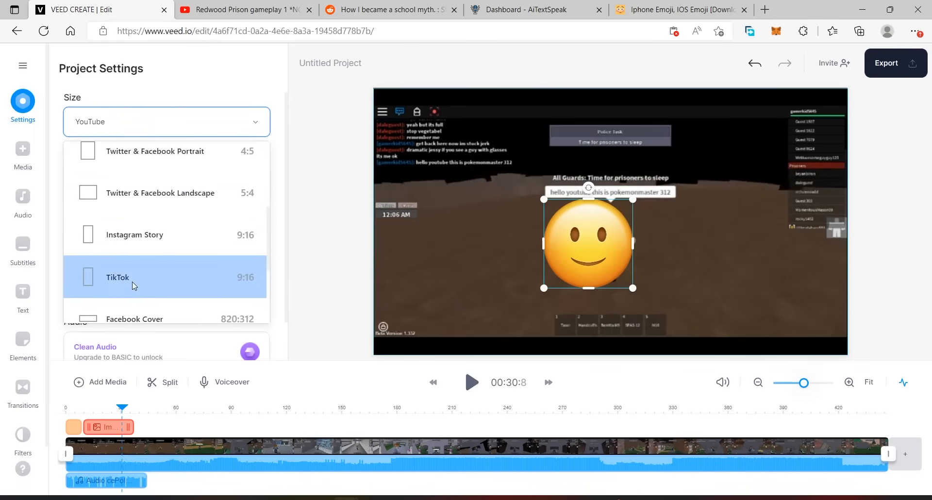
click(175, 281)
- Enlarge the gameplay video to fill the height of the vertical canvas and centre it on the character
click(684, 187)
drag(685, 180, 842, 90)
drag(535, 265, 403, 386)
drag(597, 132, 606, 147)
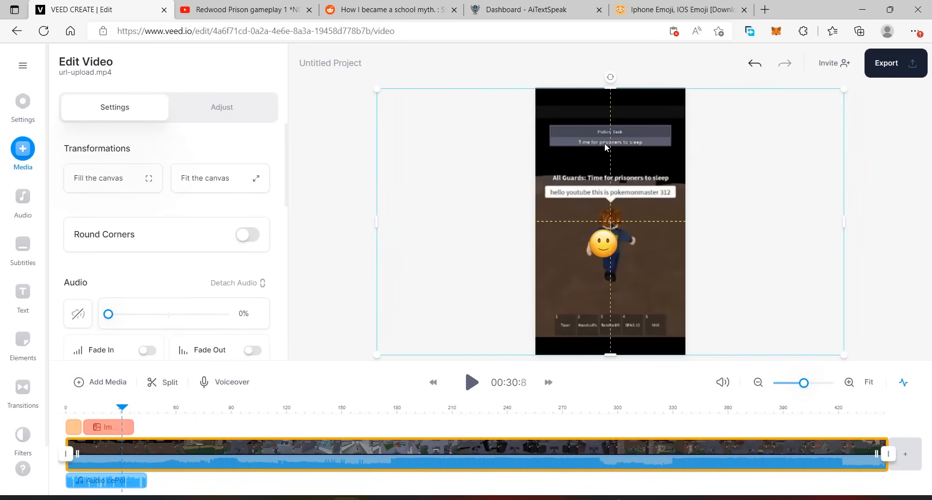
- Shorten the smiling emoji's clip to end at 26.6 seconds and arrange the emoji and "Story 1" title above the character at 20 seconds
drag(121, 428, 102, 392)
drag(633, 134, 647, 123)
drag(599, 228, 577, 200)
- Switch to Emoji Island and download the cowboy hat emoji as a free PNG
click(679, 8)
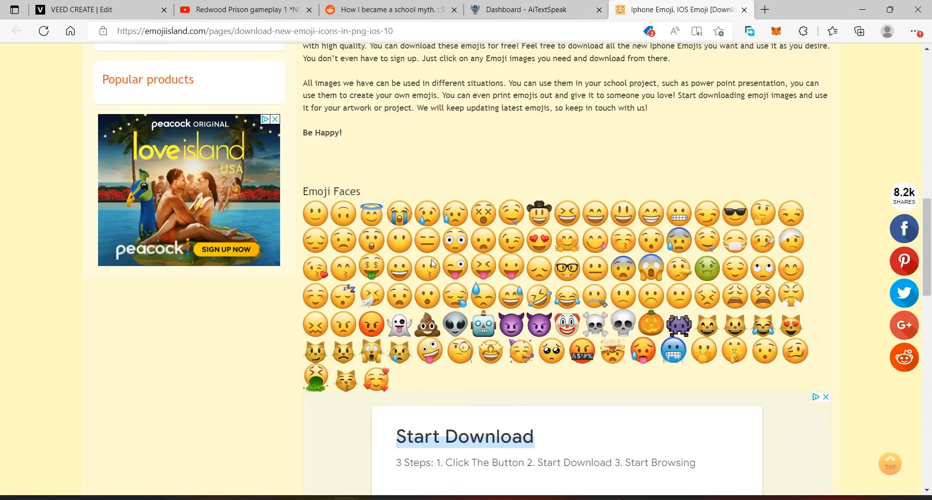
click(541, 211)
scroll(387, 318, down, 10)
click(407, 314)
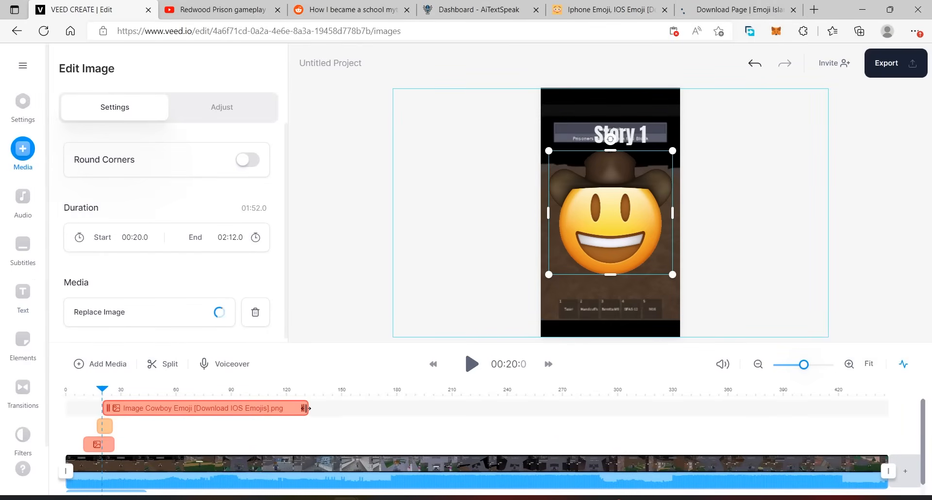
- Add the cowboy emoji to the VEED project from 20.0 to 26.6 seconds, shrink it and place it beside the smiling emoji
drag(305, 408, 119, 413)
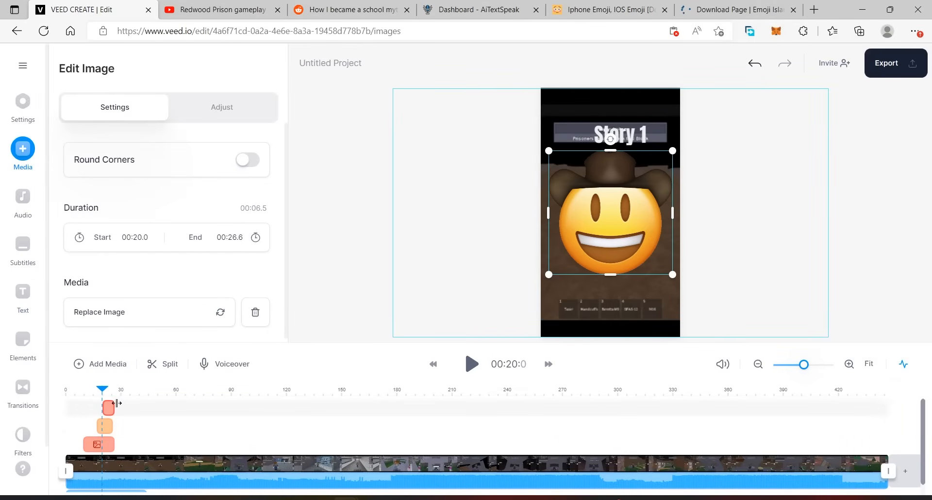
drag(672, 151, 607, 210)
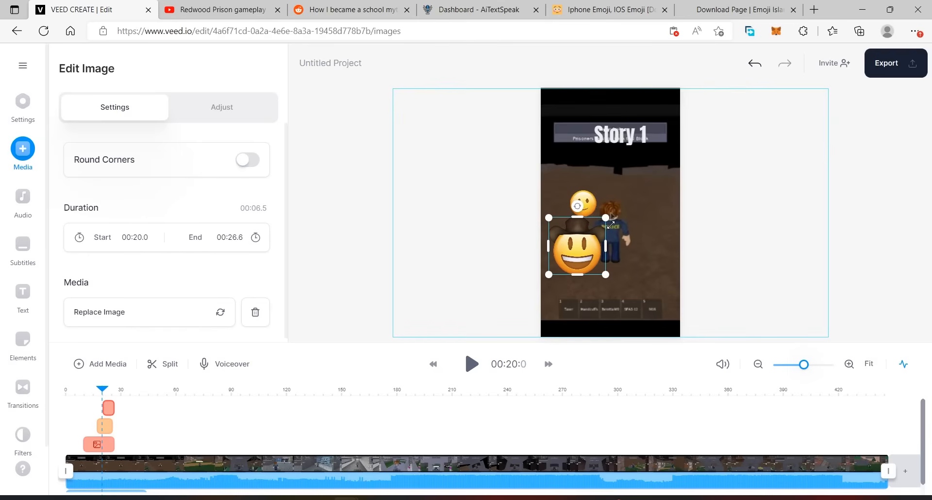
drag(583, 238, 627, 201)
- Spread the smiling and cowboy emojis apart so they sit on opposite sides above the character
scroll(437, 452, down, 1)
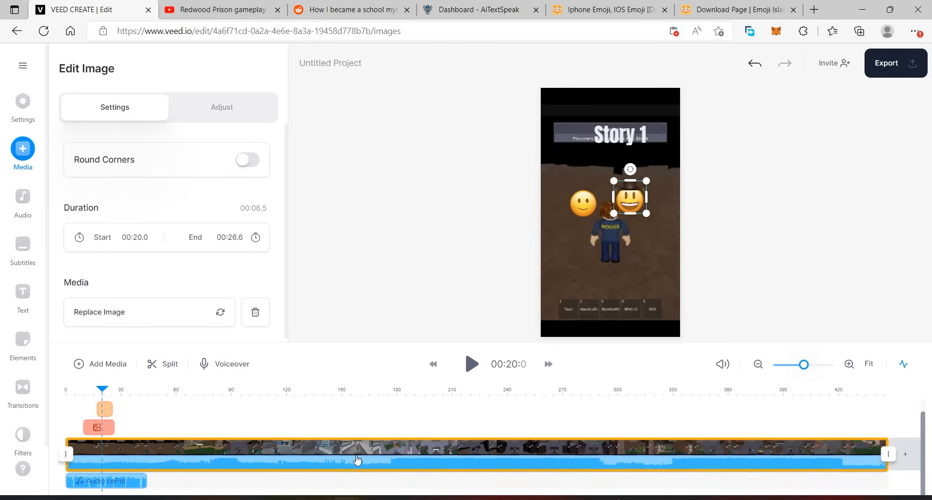
drag(590, 204, 646, 186)
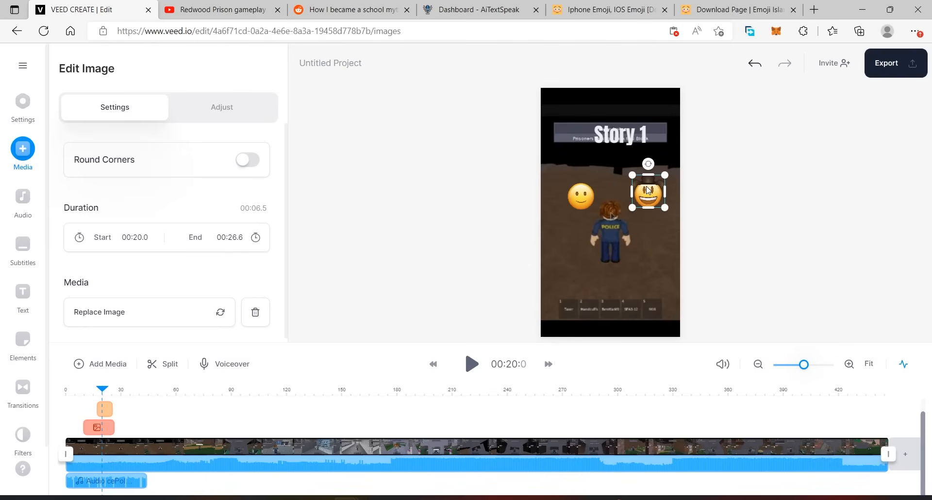
drag(577, 197, 576, 187)
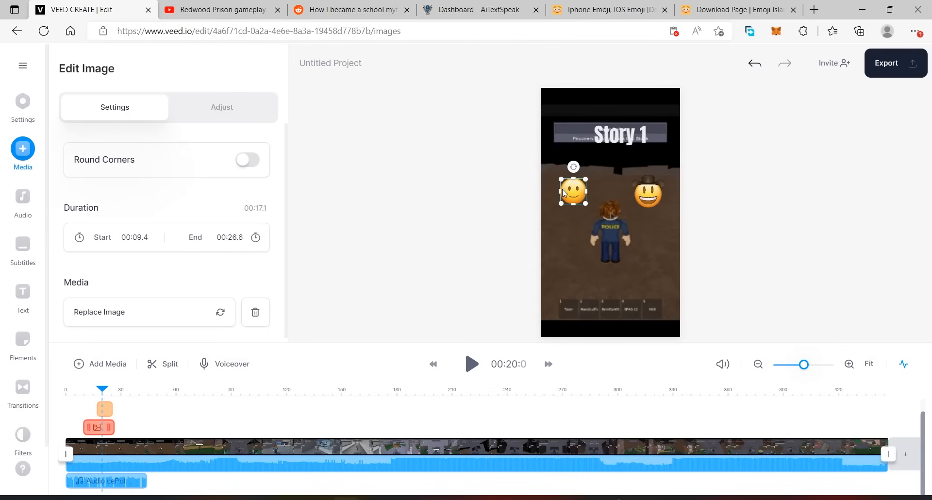